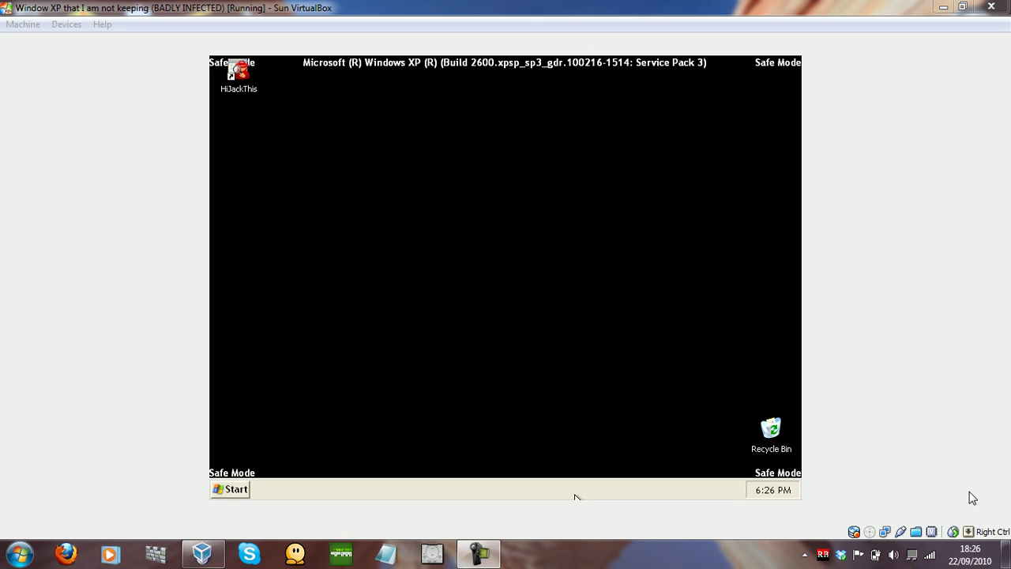
Step: Focus the virtual machine window and select, then deselect, the HiJackThis desktop shortcut
{"action": "left_click", "coordinate": [703, 7]}
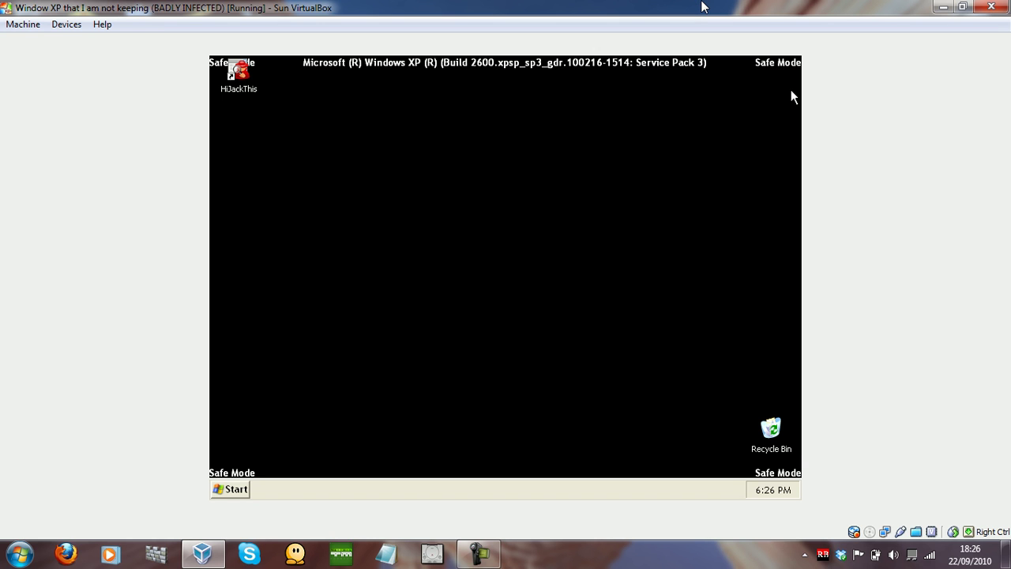
{"action": "left_click", "coordinate": [703, 79]}
{"action": "left_click", "coordinate": [241, 79]}
{"action": "left_click", "coordinate": [305, 122]}
Step: Try the HiJackThis desktop shortcut, dismiss its error, and view the shortcut's properties
{"action": "double_click", "coordinate": [253, 86]}
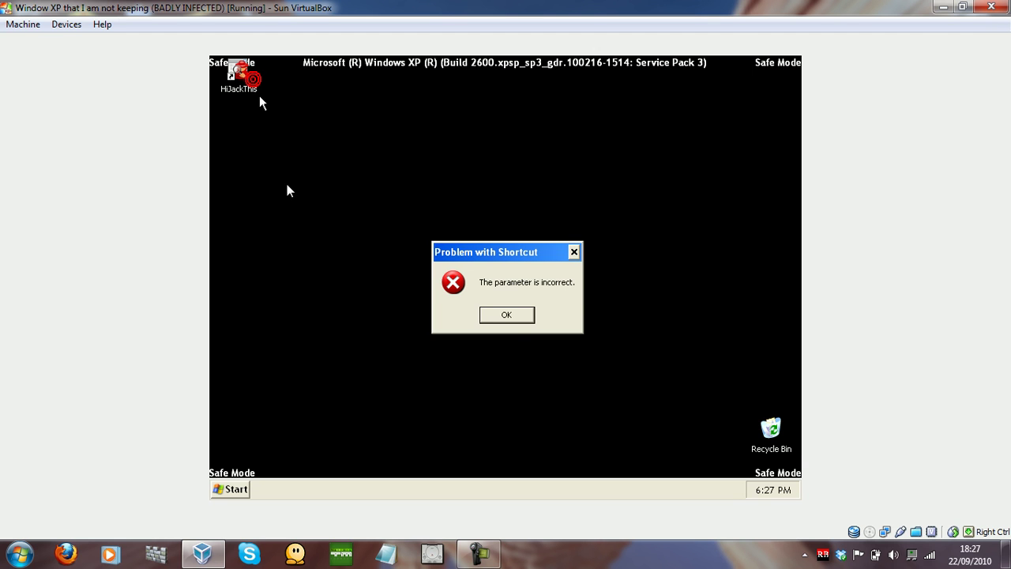
{"action": "left_click", "coordinate": [506, 314]}
{"action": "left_click_drag", "start_coordinate": [498, 299], "coordinate": [243, 396]}
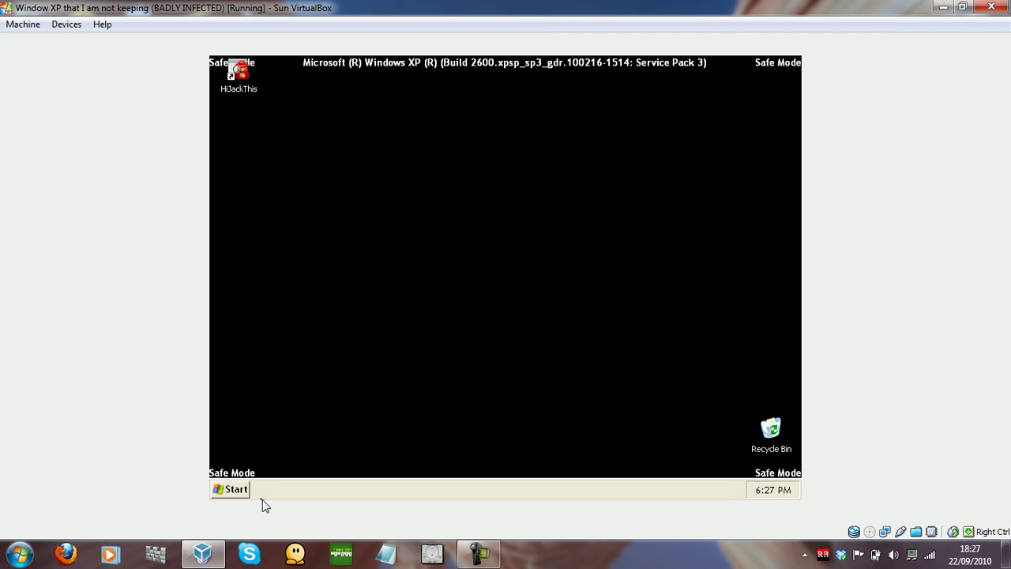
{"action": "left_click", "coordinate": [234, 85]}
{"action": "right_click", "coordinate": [234, 85]}
{"action": "left_click", "coordinate": [289, 229]}
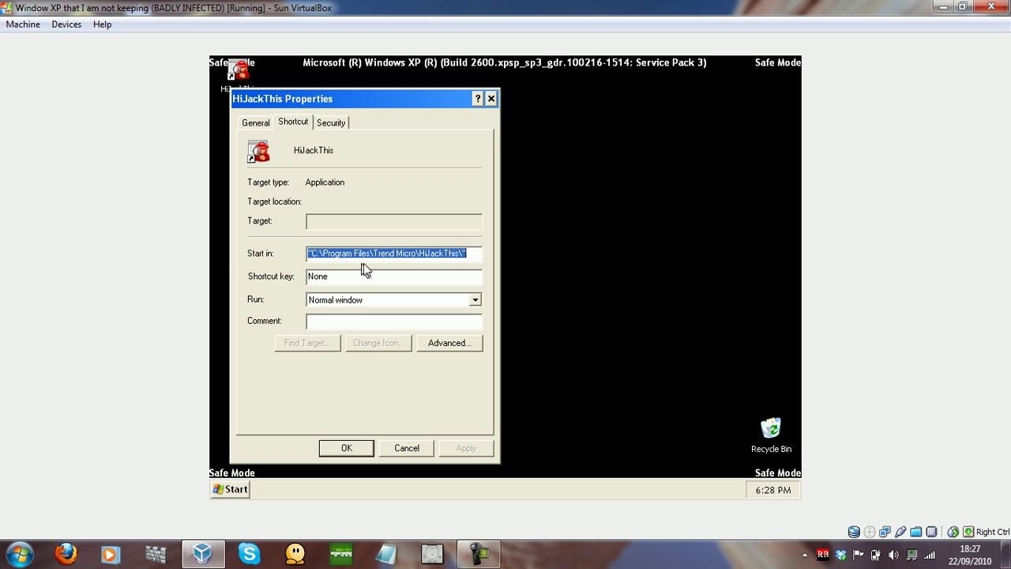
Step: Try launching HiJackThis from All Programs and dismiss the same error
{"action": "left_click", "coordinate": [233, 489]}
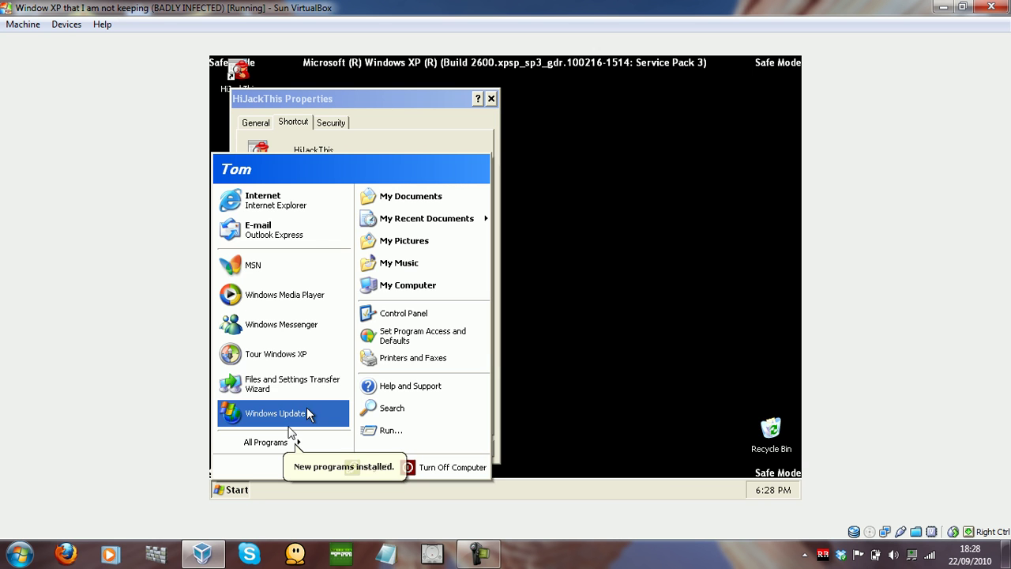
{"action": "left_click", "coordinate": [290, 444]}
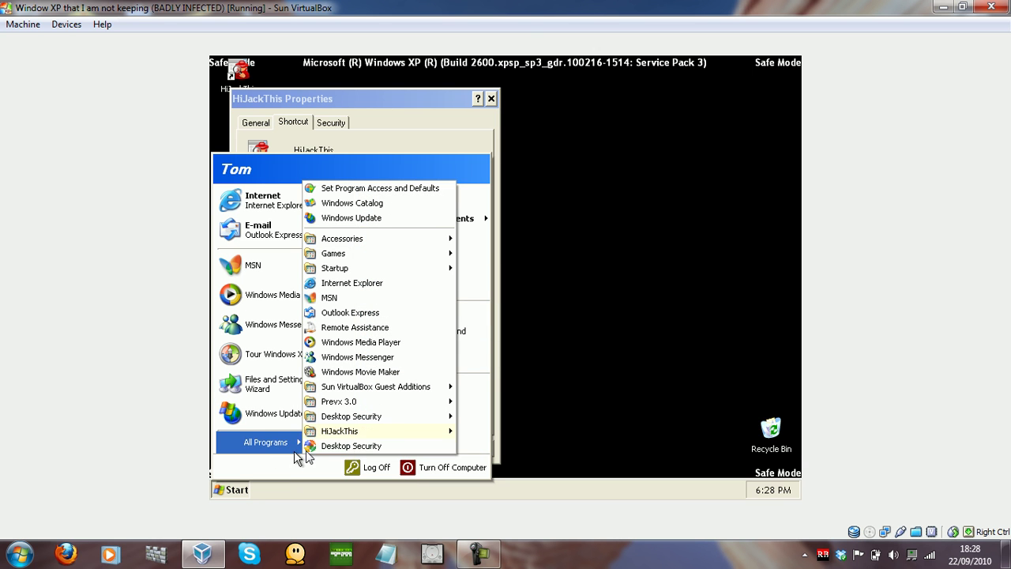
{"action": "mouse_move", "coordinate": [382, 436]}
{"action": "left_click", "coordinate": [504, 431]}
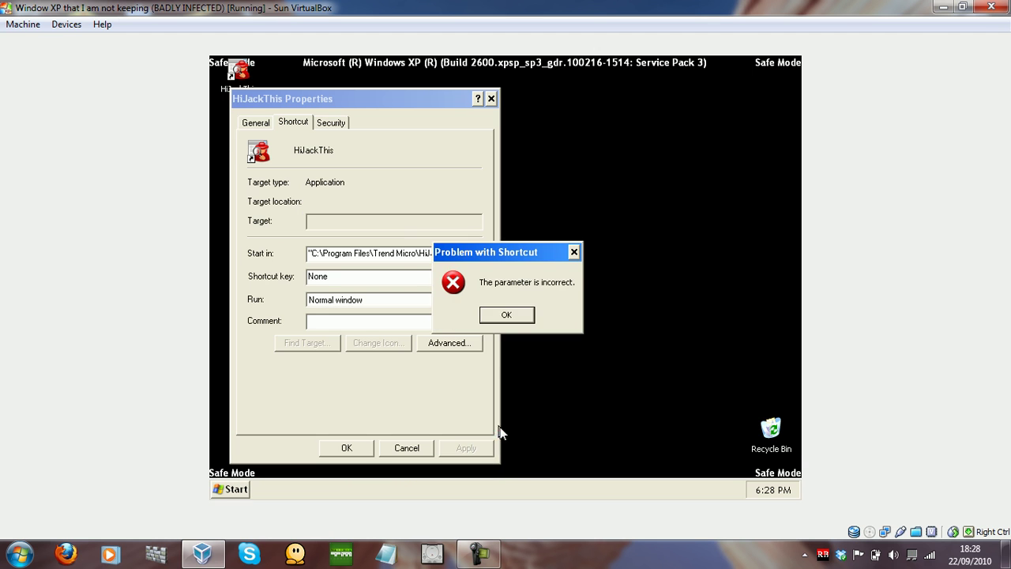
{"action": "left_click", "coordinate": [506, 316]}
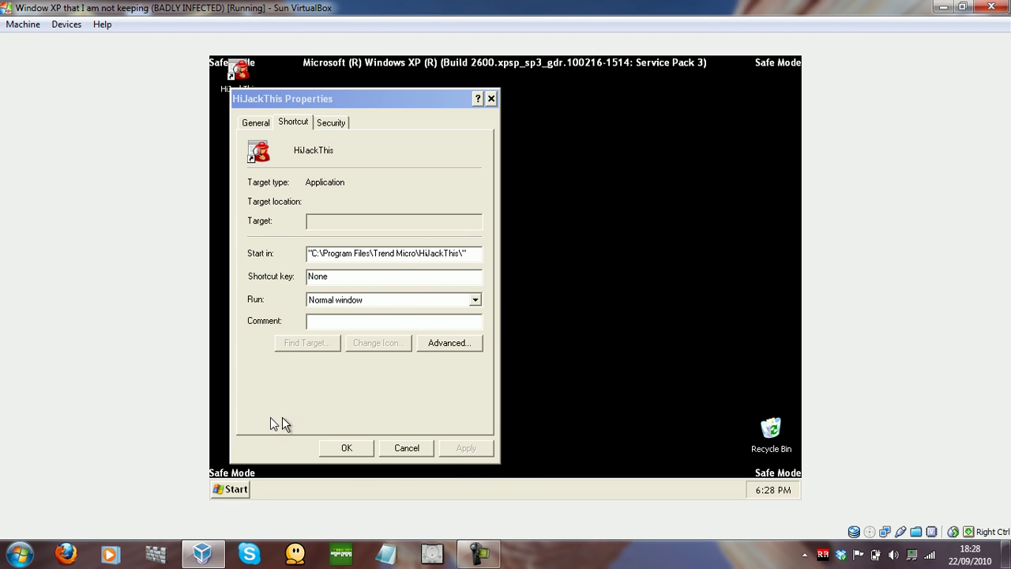
Step: Run HiJackThis.exe from C:\Program Files\Trend Micro\HiJackThis via My Computer
{"action": "left_click", "coordinate": [223, 493]}
{"action": "left_click", "coordinate": [411, 289]}
{"action": "double_click", "coordinate": [248, 260]}
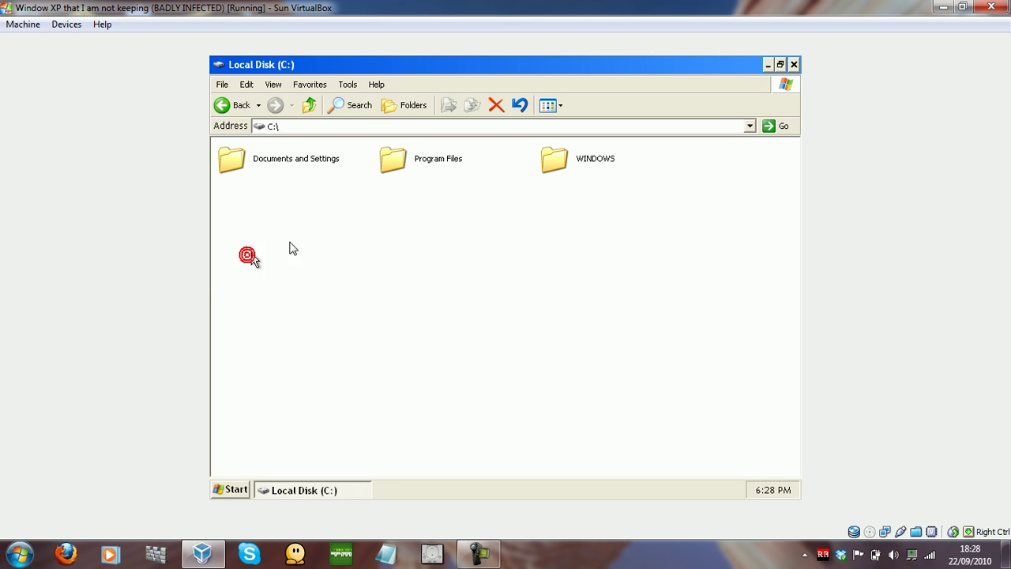
{"action": "double_click", "coordinate": [443, 160]}
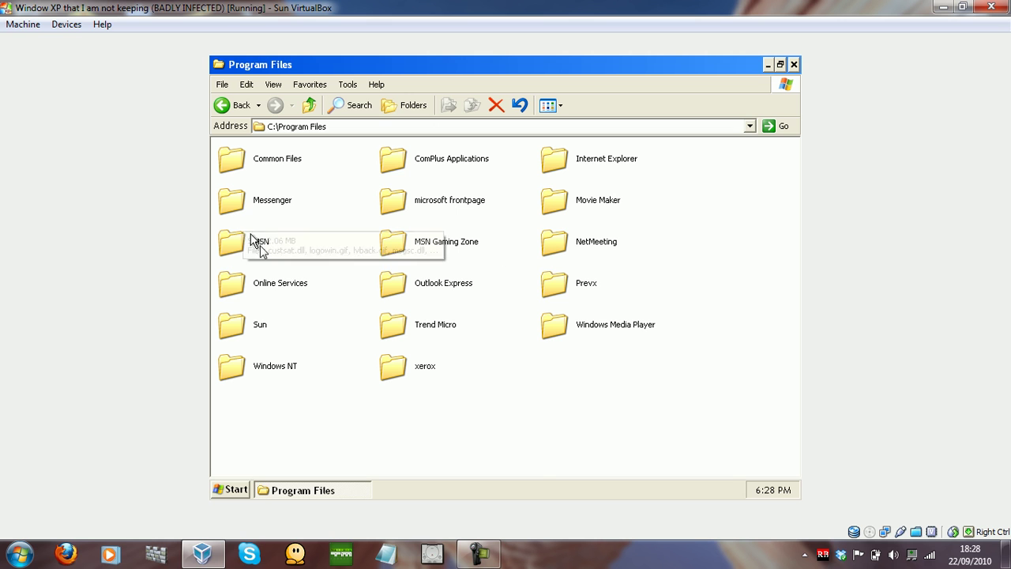
{"action": "double_click", "coordinate": [426, 325]}
{"action": "double_click", "coordinate": [270, 164]}
{"action": "left_click", "coordinate": [282, 163]}
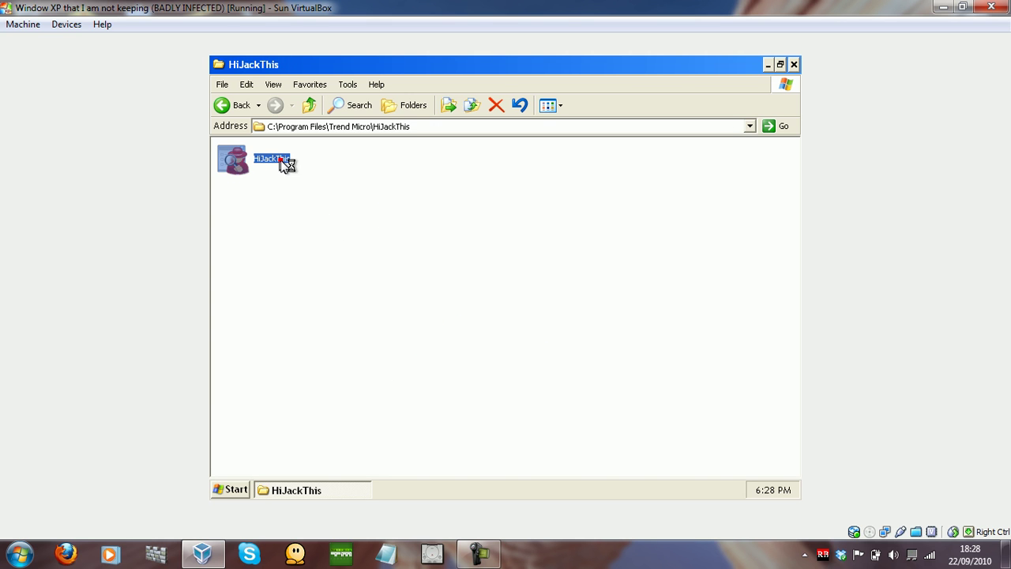
{"action": "double_click", "coordinate": [282, 163]}
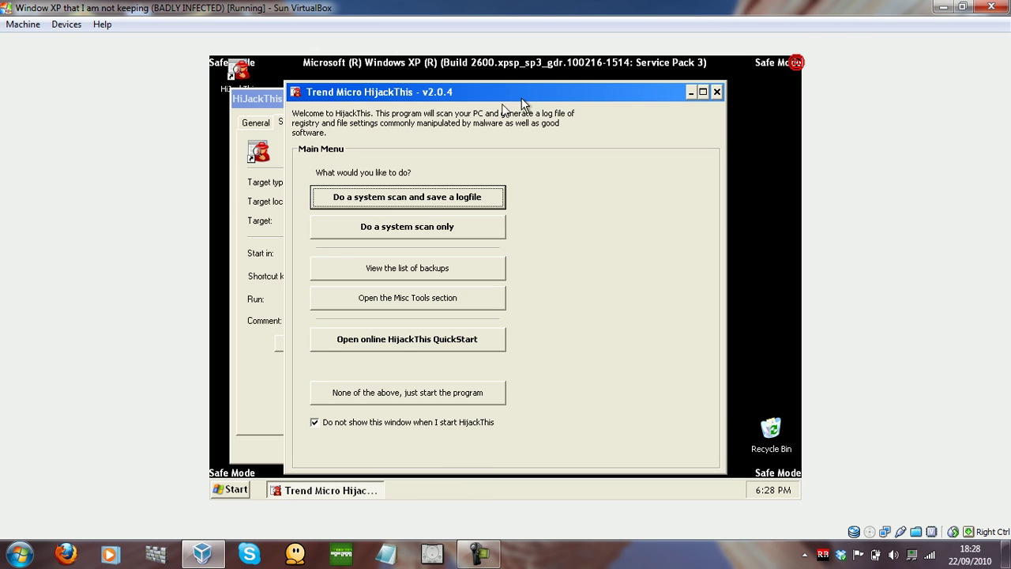
Step: Close the shortcut Properties dialog and maximize HijackThis
{"action": "left_click_drag", "start_coordinate": [479, 95], "coordinate": [492, 131]}
{"action": "left_click", "coordinate": [491, 98]}
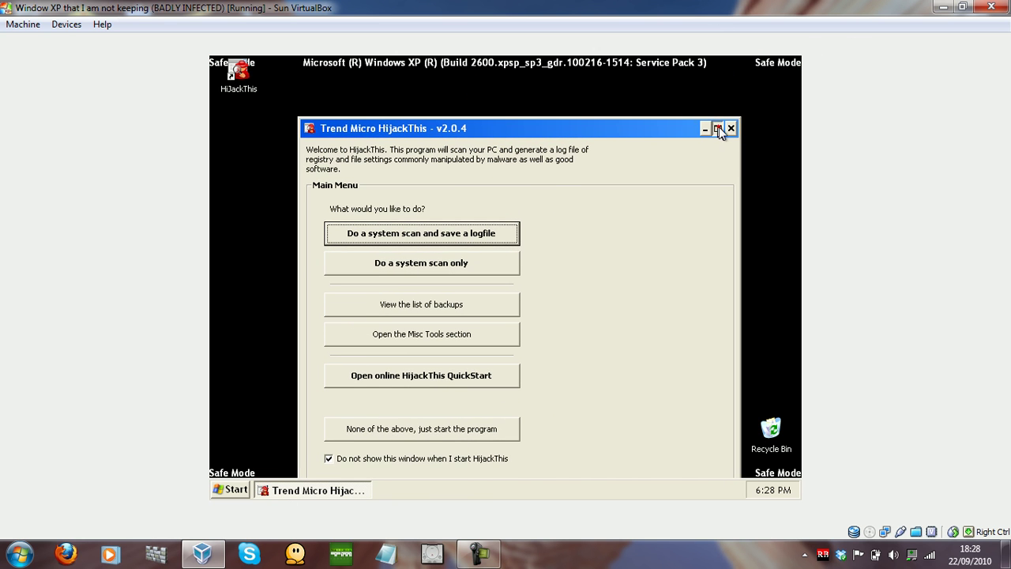
{"action": "left_click", "coordinate": [717, 128]}
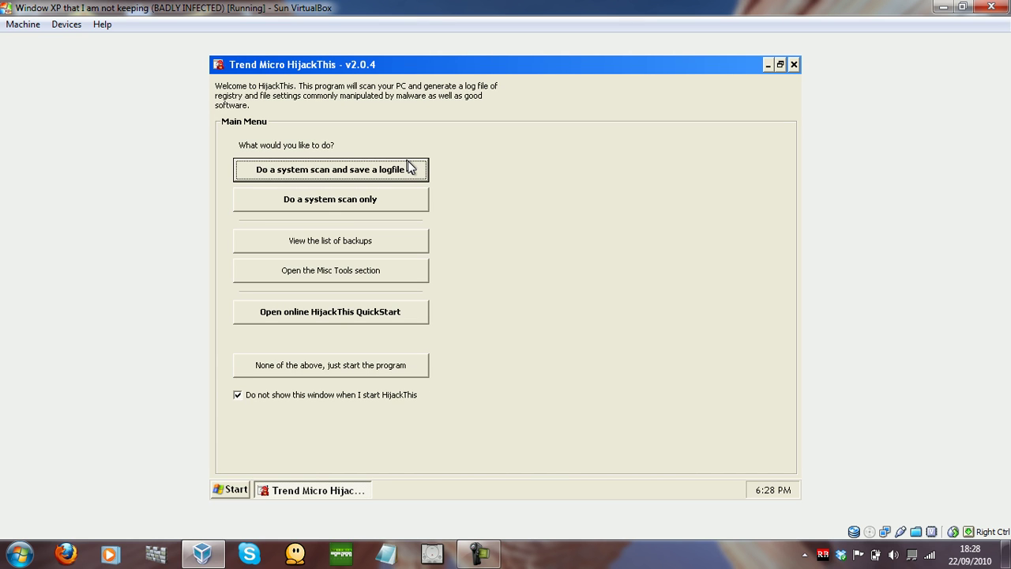
Step: Untick 'Do not show this window', run a system scan saving a logfile, and close the log
{"action": "left_click", "coordinate": [330, 397]}
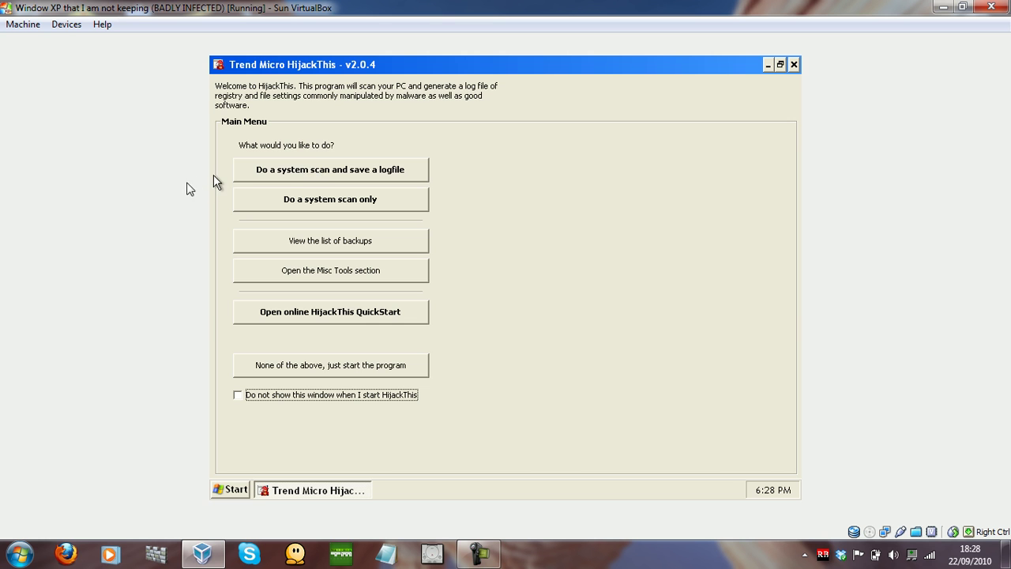
{"action": "left_click", "coordinate": [389, 169]}
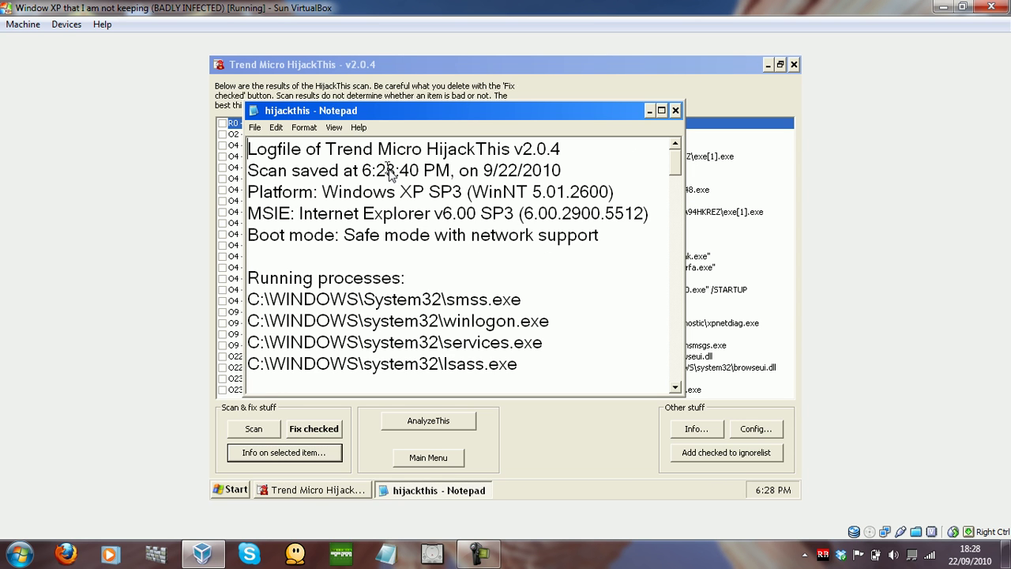
{"action": "mouse_move", "coordinate": [497, 116]}
{"action": "left_mouse_down"}
{"action": "mouse_move", "coordinate": [502, 84]}
{"action": "mouse_move", "coordinate": [484, 110]}
{"action": "mouse_move", "coordinate": [501, 133]}
{"action": "left_mouse_up"}
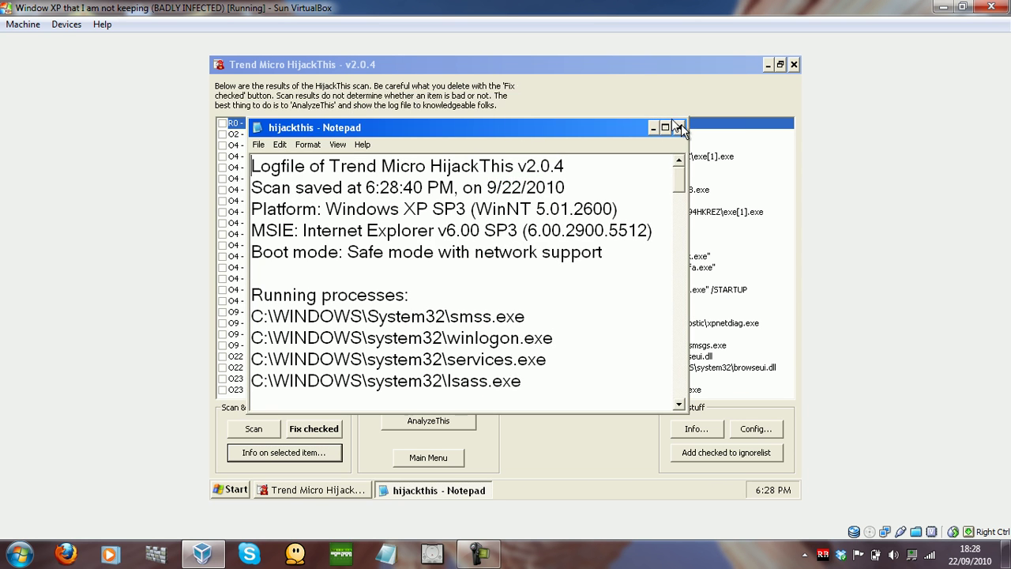
{"action": "left_click", "coordinate": [678, 127]}
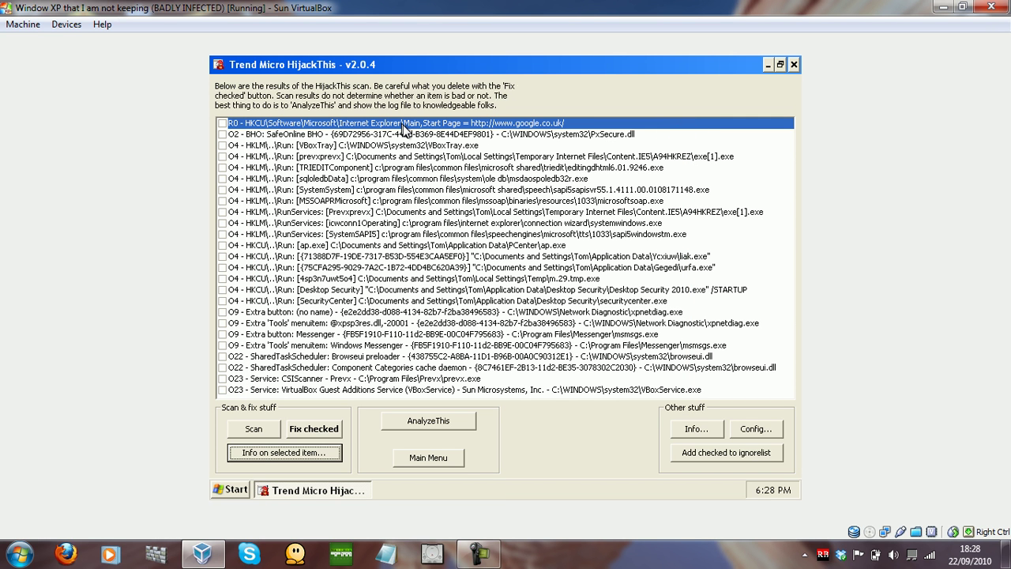
Step: Check the prevxprevx, TRIEDITComponent, sqloledbData, SystemSystem and MSSOAPRMicrosoft entries
{"action": "left_click_drag", "start_coordinate": [460, 133], "coordinate": [383, 119]}
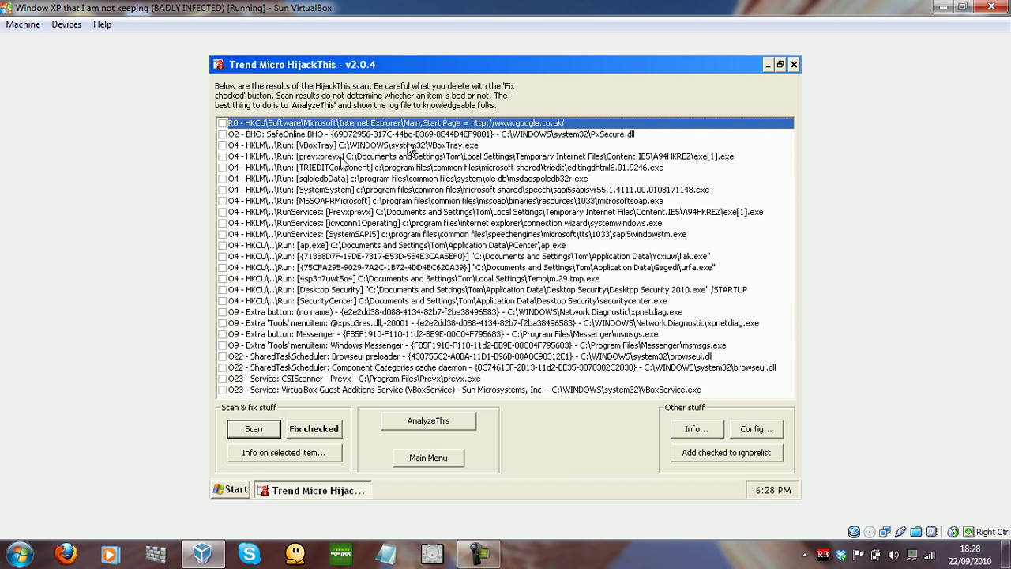
{"action": "left_click", "coordinate": [256, 136]}
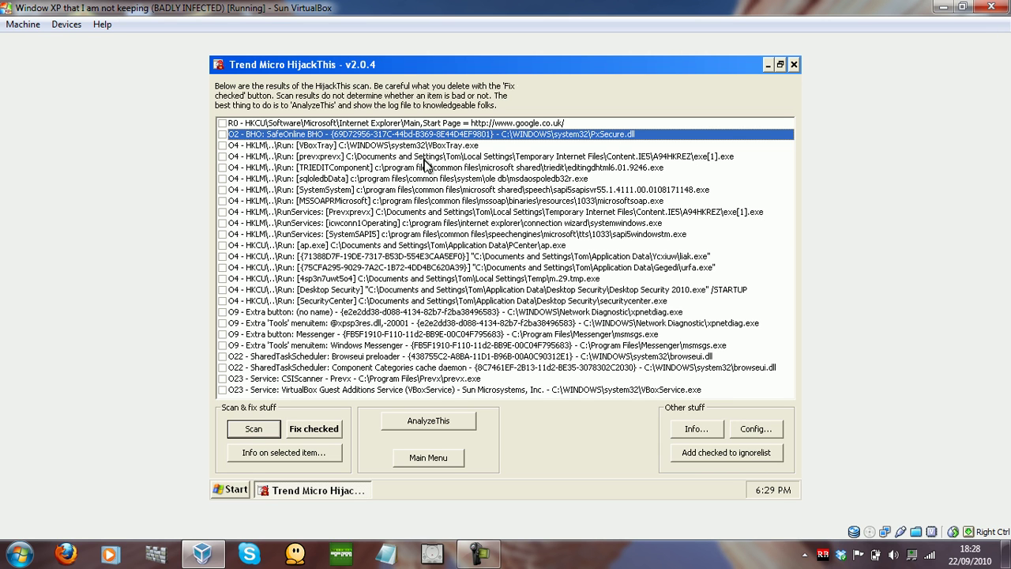
{"action": "left_click", "coordinate": [300, 157]}
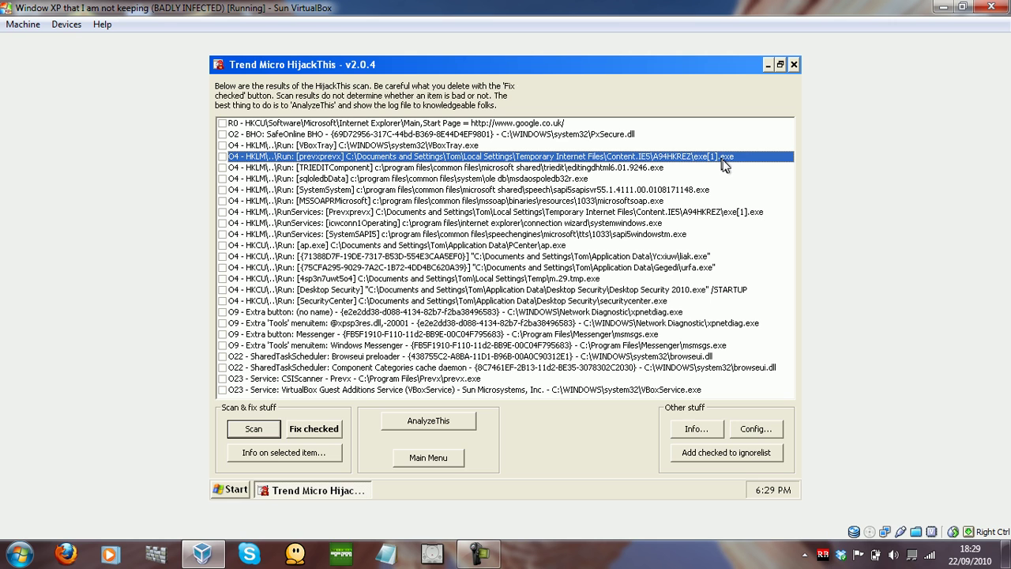
{"action": "key", "text": "space"}
{"action": "left_click", "coordinate": [596, 168]}
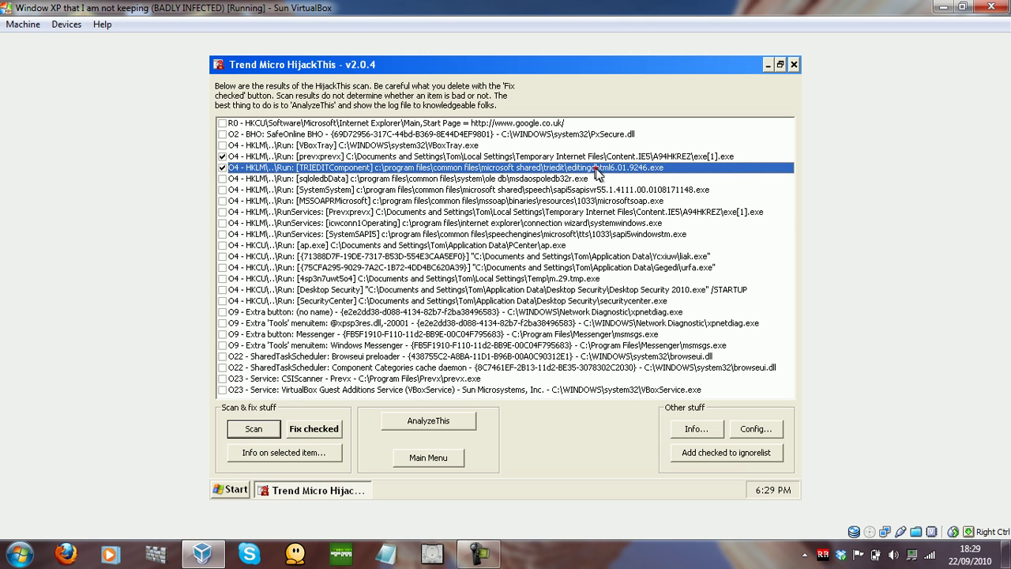
{"action": "left_click", "coordinate": [542, 178]}
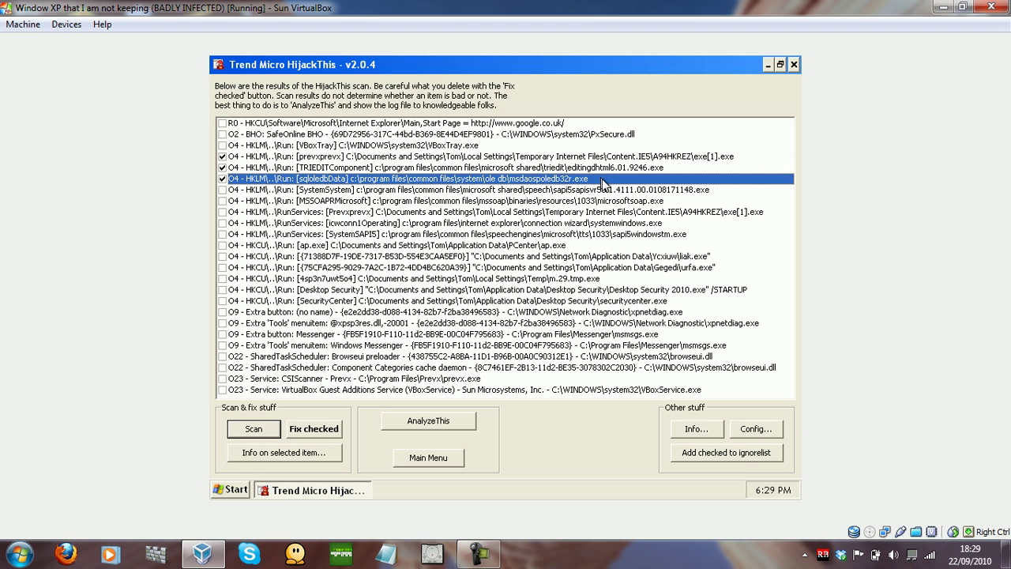
{"action": "left_click", "coordinate": [552, 193]}
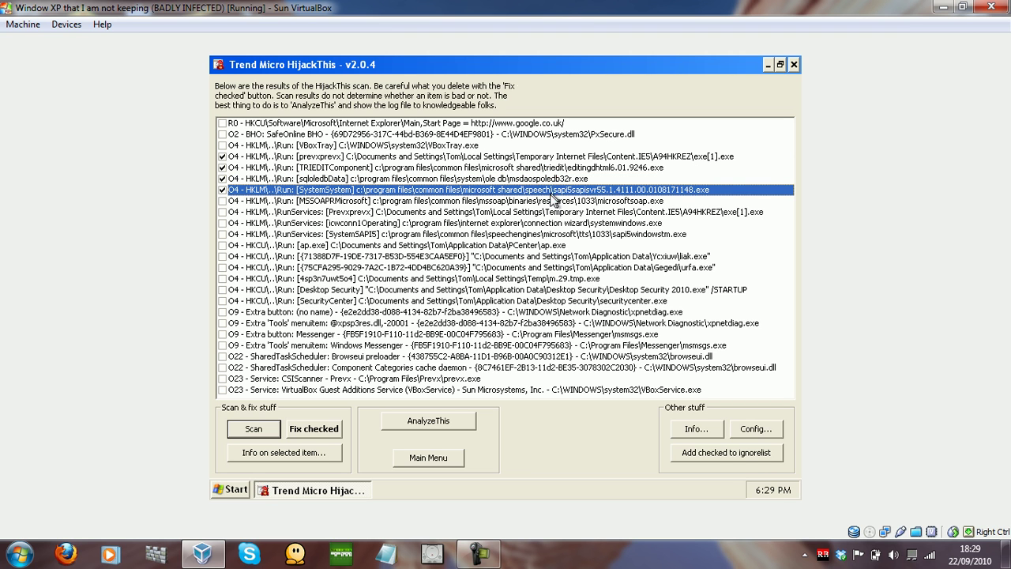
{"action": "left_click", "coordinate": [507, 202]}
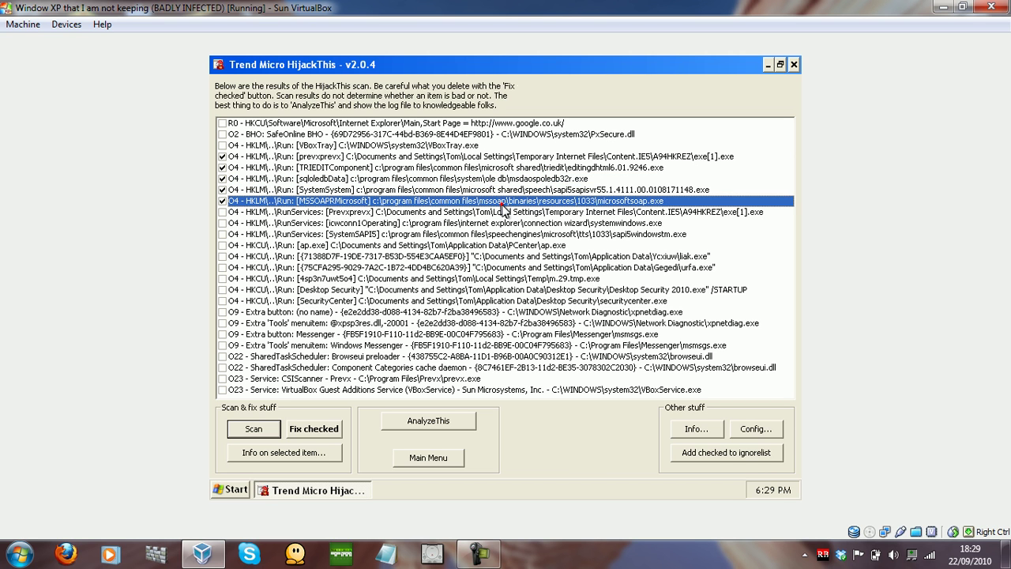
Step: Check the RunServices Prevxprevx, icwconn1Operating, SystemSAPI5, ap.exe, liak.exe and 4sp3n7uwt5o4 entries
{"action": "left_click", "coordinate": [224, 213]}
{"action": "left_click", "coordinate": [224, 223]}
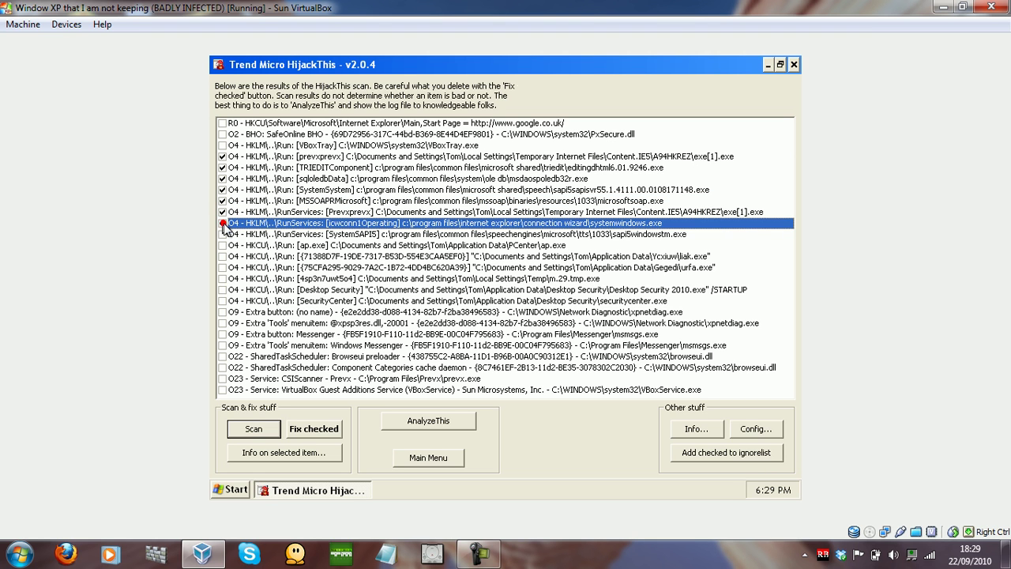
{"action": "left_click", "coordinate": [223, 233]}
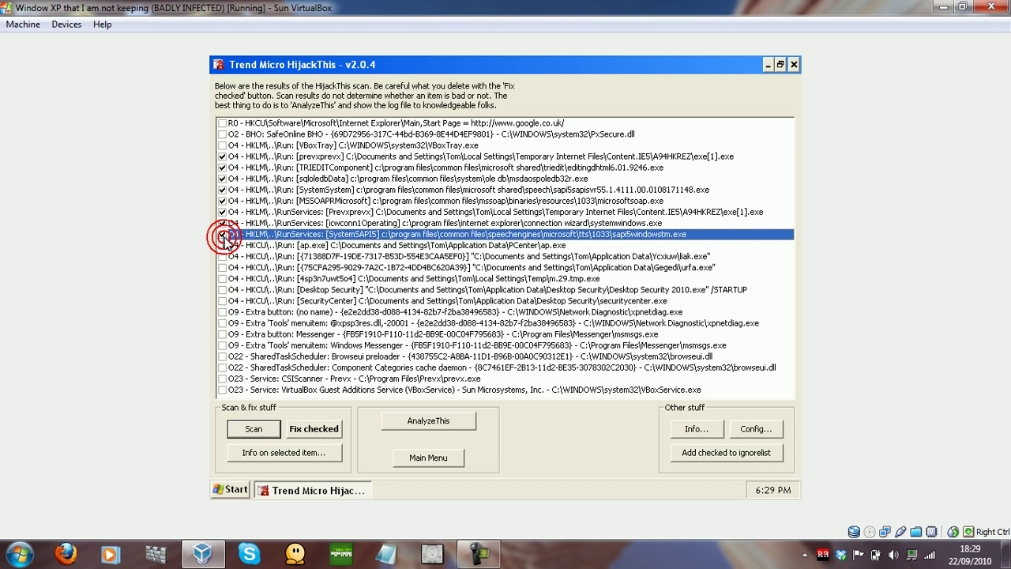
{"action": "left_click", "coordinate": [224, 246]}
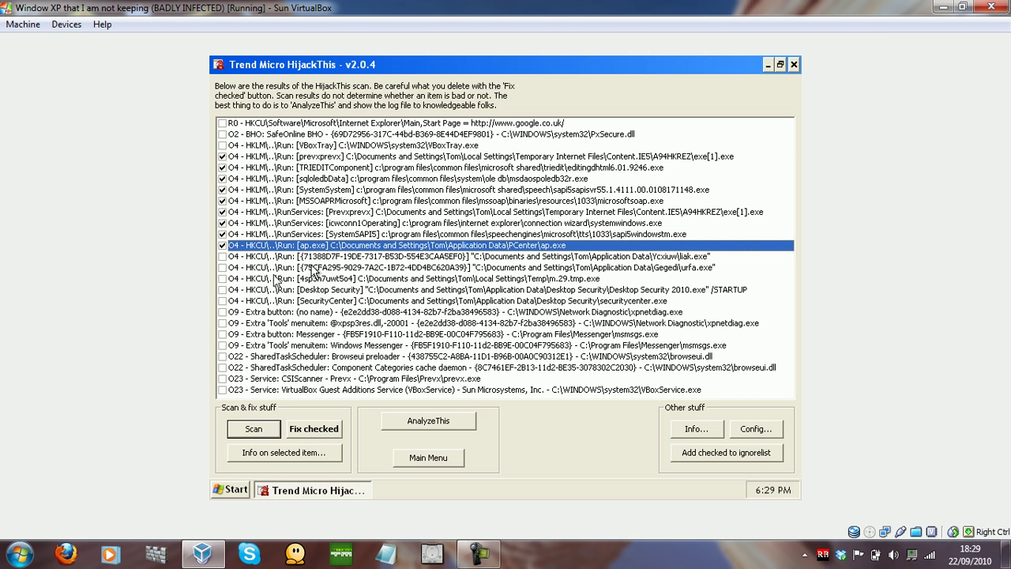
{"action": "left_click", "coordinate": [223, 257]}
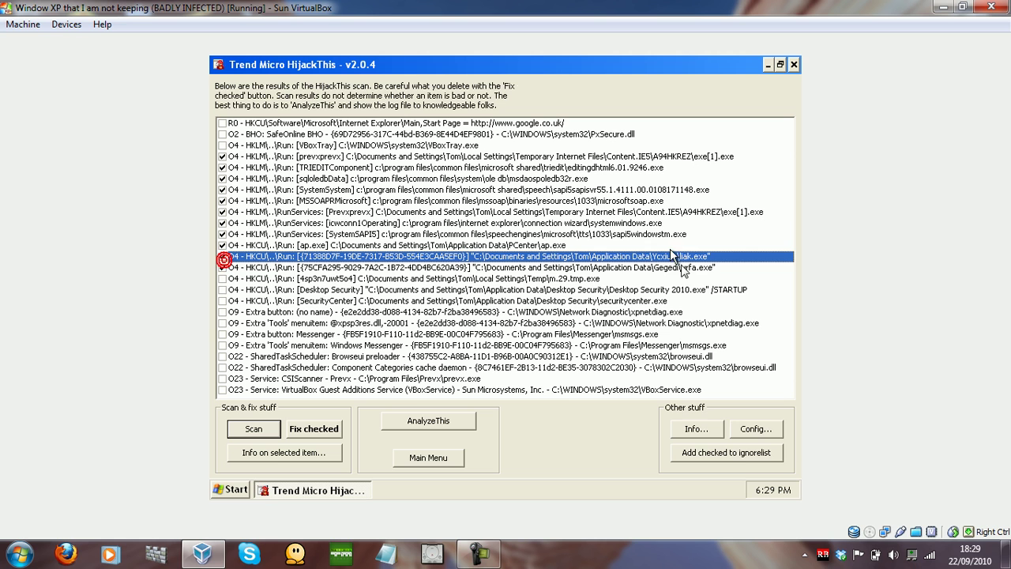
{"action": "left_click", "coordinate": [703, 264]}
{"action": "double_click", "coordinate": [714, 256]}
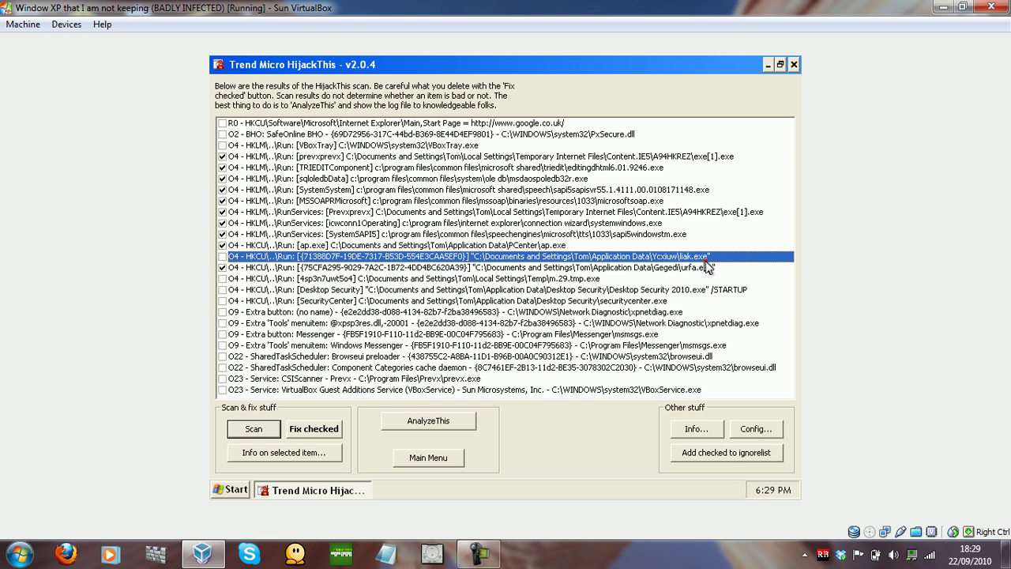
{"action": "double_click", "coordinate": [554, 279]}
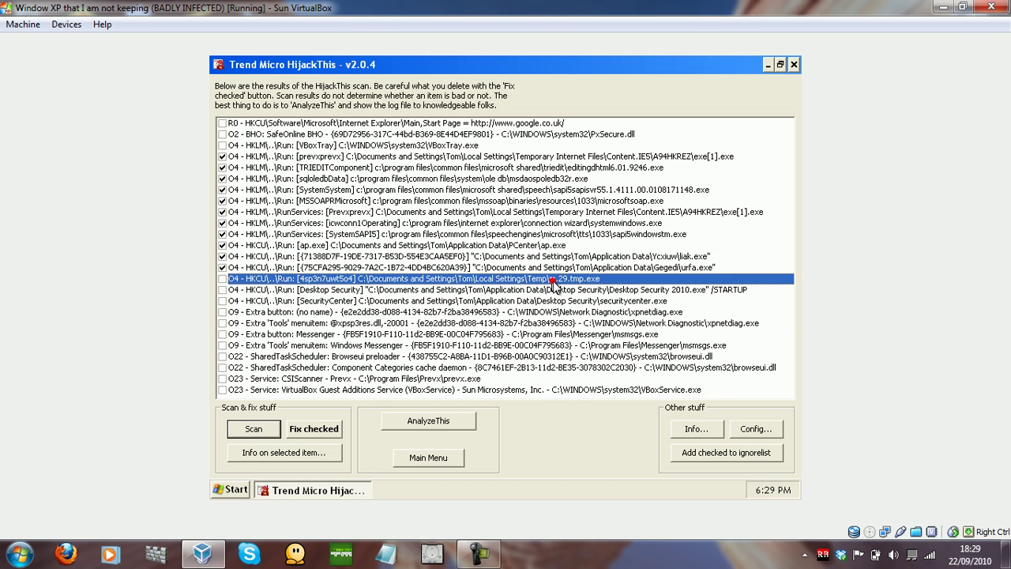
Step: Check the Desktop Security and SecurityCenter O4 entries and request fixing all 14
{"action": "double_click", "coordinate": [667, 290]}
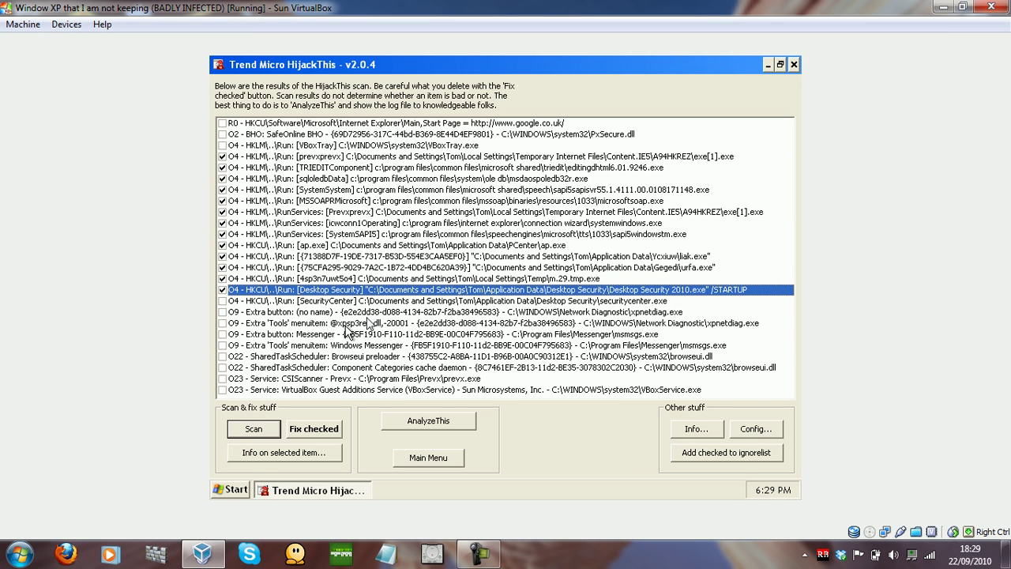
{"action": "double_click", "coordinate": [633, 300]}
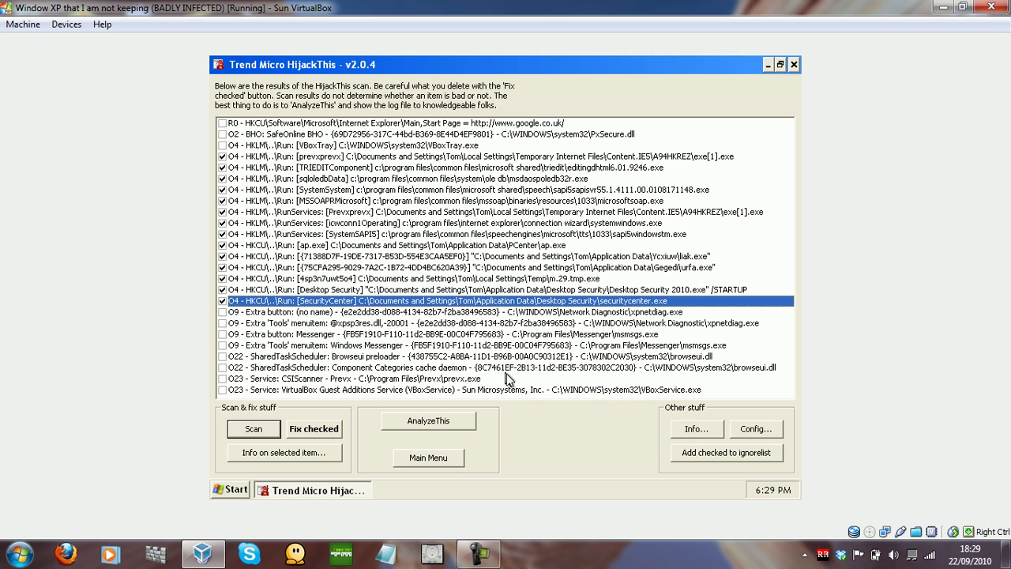
{"action": "left_click", "coordinate": [320, 430]}
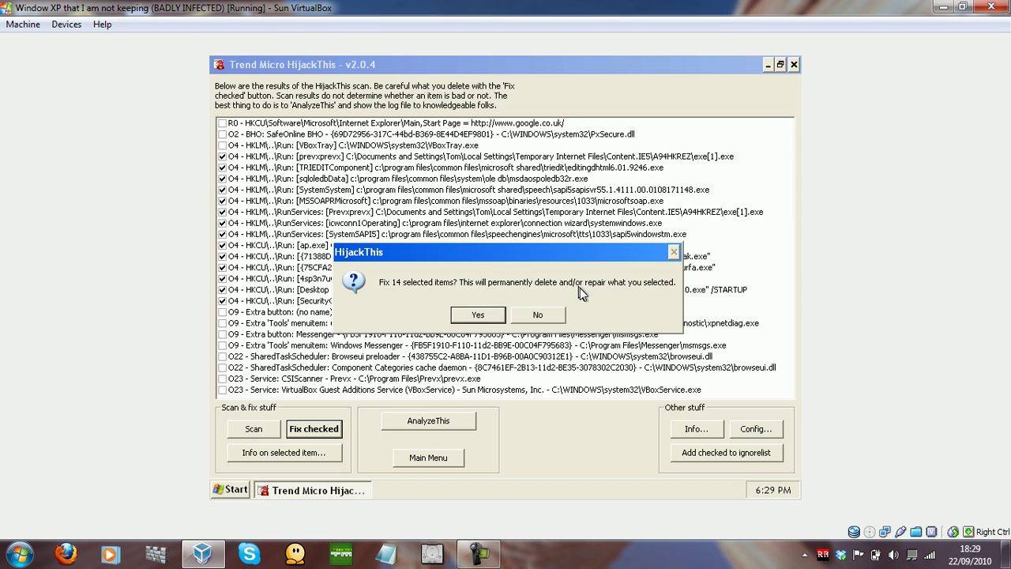
Step: Confirm fixing the 14 items and rescan to review the shorter results list
{"action": "left_click", "coordinate": [478, 316]}
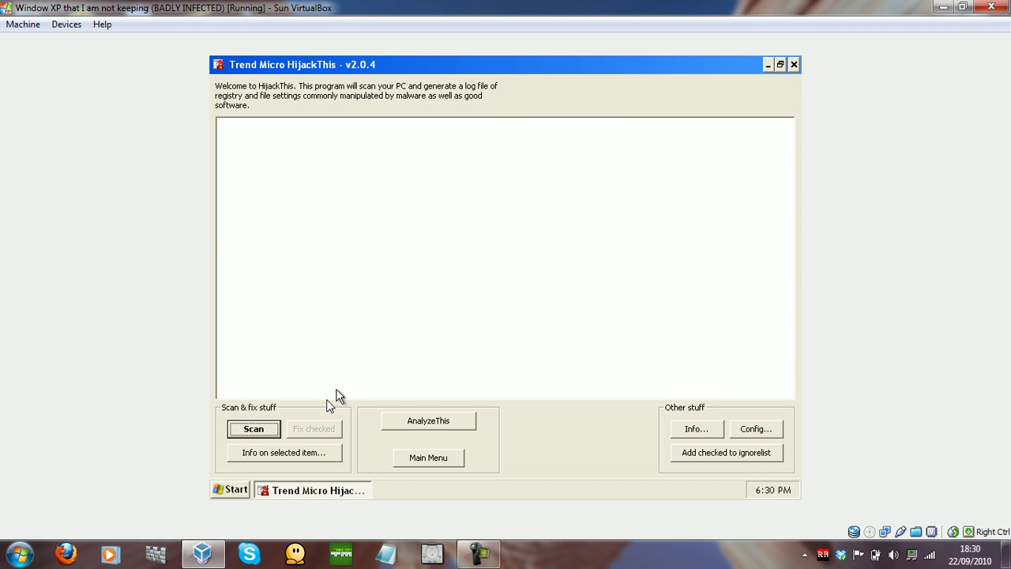
{"action": "left_click", "coordinate": [246, 429]}
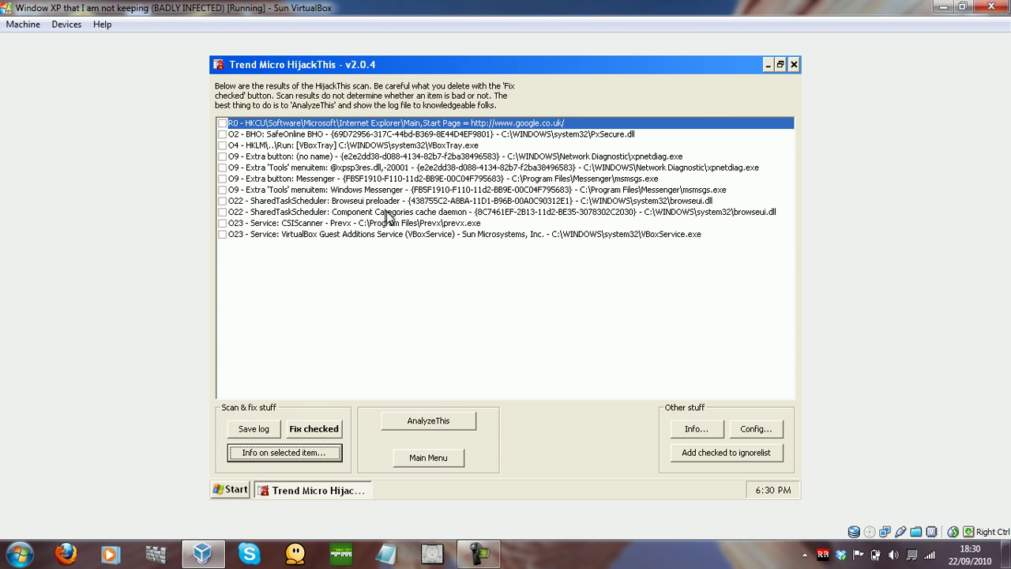
{"action": "mouse_move", "coordinate": [513, 235]}
{"action": "left_mouse_down"}
{"action": "mouse_move", "coordinate": [591, 224]}
{"action": "mouse_move", "coordinate": [631, 199]}
{"action": "mouse_move", "coordinate": [561, 136]}
{"action": "mouse_move", "coordinate": [577, 162]}
{"action": "mouse_move", "coordinate": [559, 124]}
{"action": "mouse_move", "coordinate": [623, 201]}
{"action": "mouse_move", "coordinate": [624, 125]}
{"action": "mouse_move", "coordinate": [641, 136]}
{"action": "mouse_move", "coordinate": [569, 202]}
{"action": "mouse_move", "coordinate": [540, 266]}
{"action": "mouse_move", "coordinate": [512, 218]}
{"action": "left_mouse_up"}
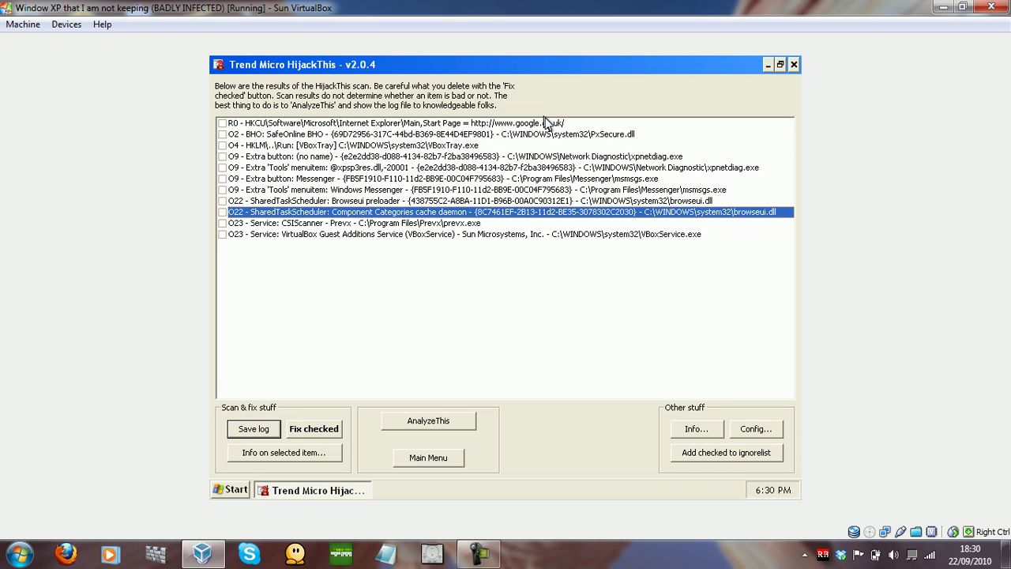
{"action": "left_click_drag", "start_coordinate": [501, 142], "coordinate": [599, 158]}
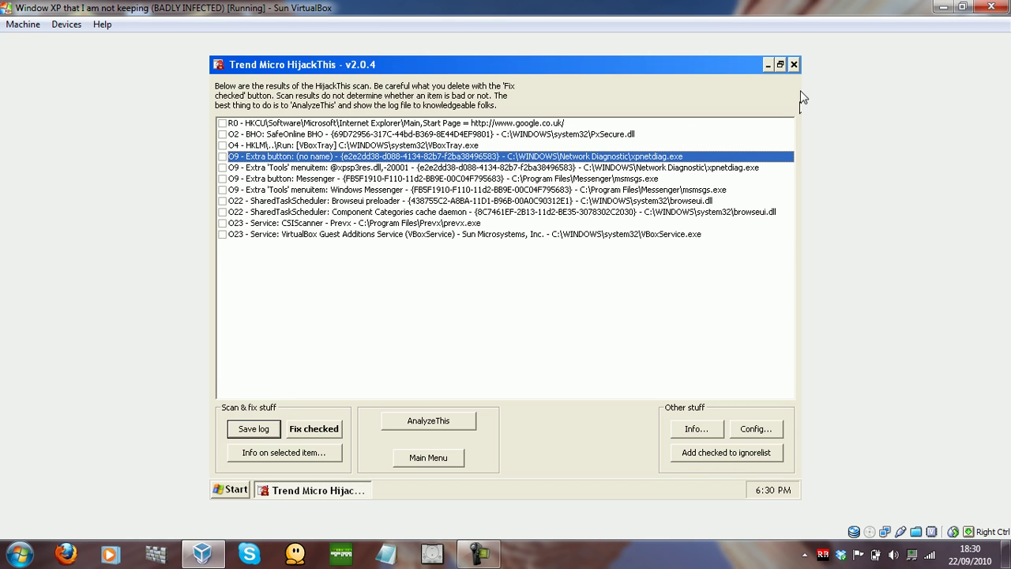
Step: Close HijackThis, clear the desktop selection, and bring up the Start menu
{"action": "left_click", "coordinate": [793, 65]}
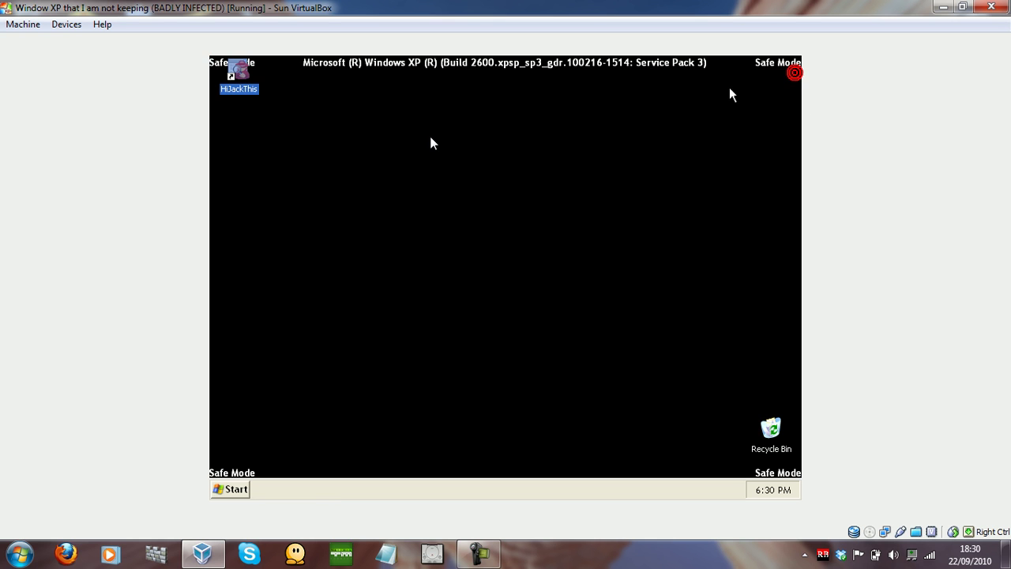
{"action": "left_click", "coordinate": [307, 313]}
{"action": "left_click", "coordinate": [247, 487]}
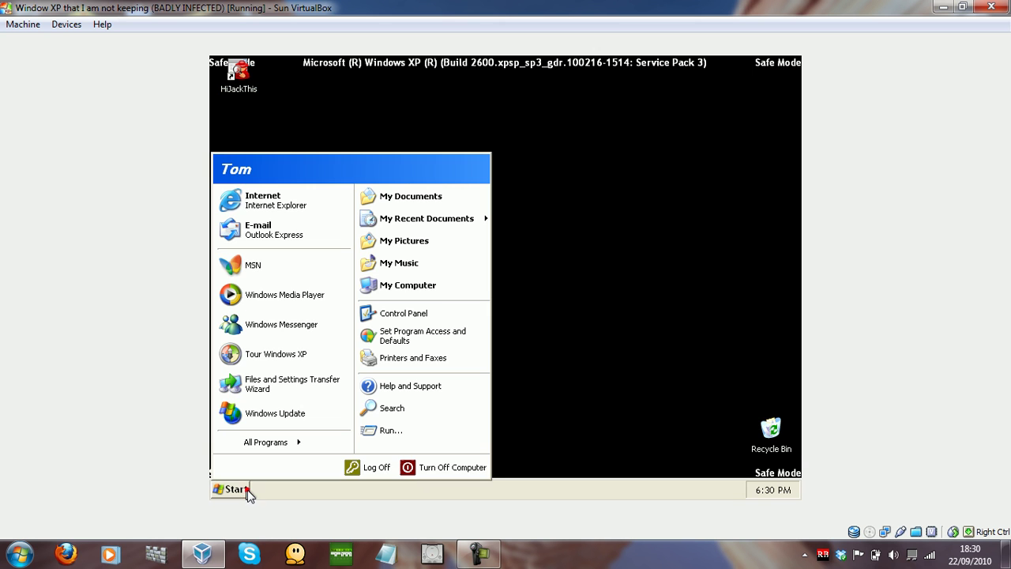
Step: Restart Windows XP from the Turn Off Computer options to leave Safe Mode
{"action": "left_click", "coordinate": [440, 460]}
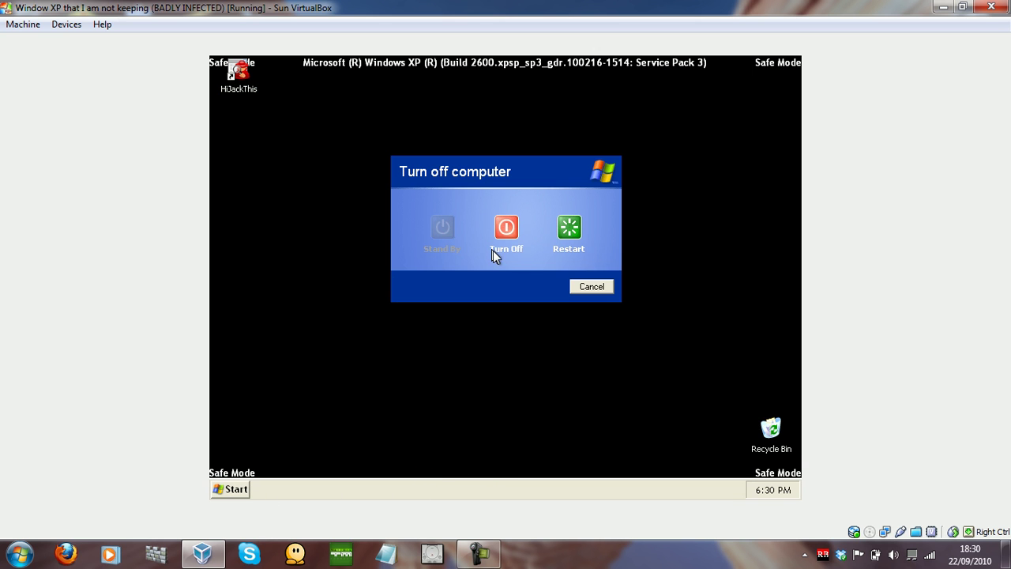
{"action": "left_click", "coordinate": [568, 230]}
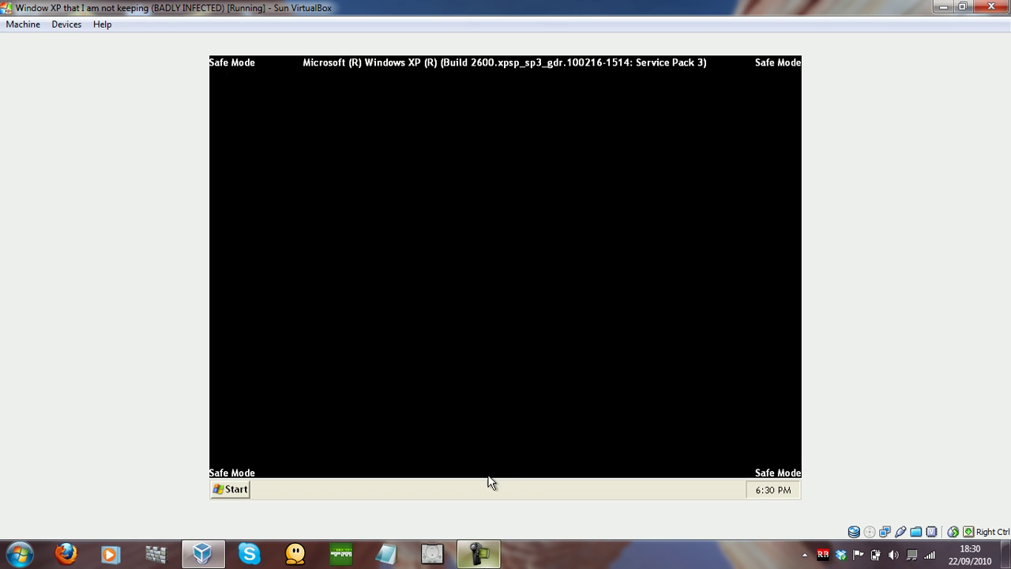
{"action": "left_click", "coordinate": [478, 552]}
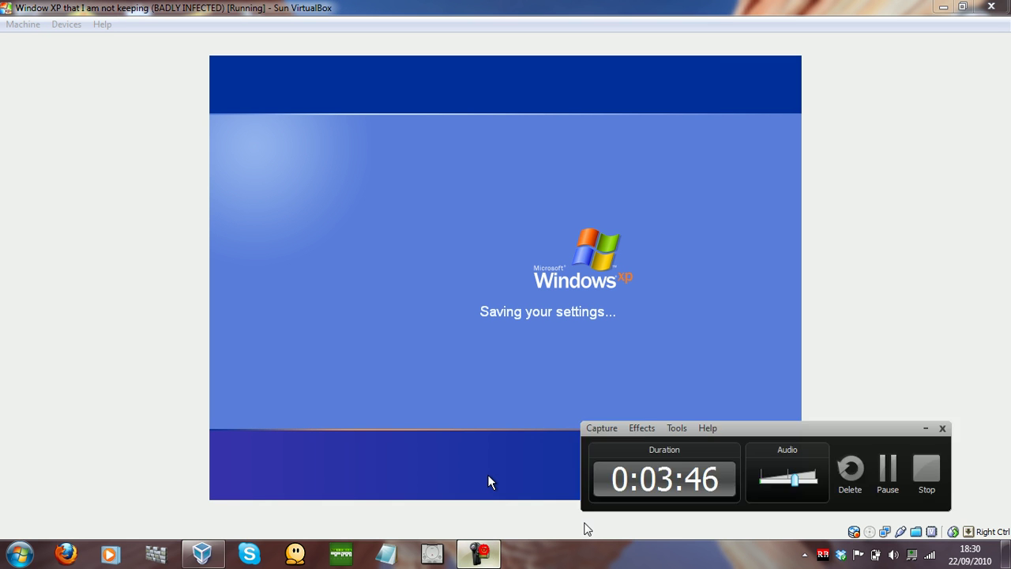
{"action": "left_click", "coordinate": [936, 493]}
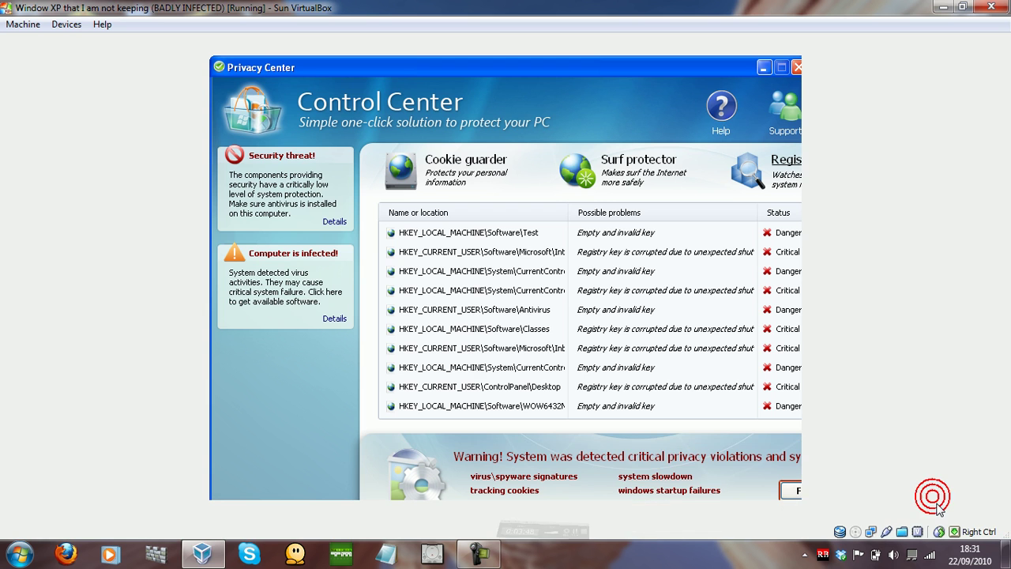
Step: Drag the Privacy Center Control Center window aside
{"action": "right_click", "coordinate": [778, 6]}
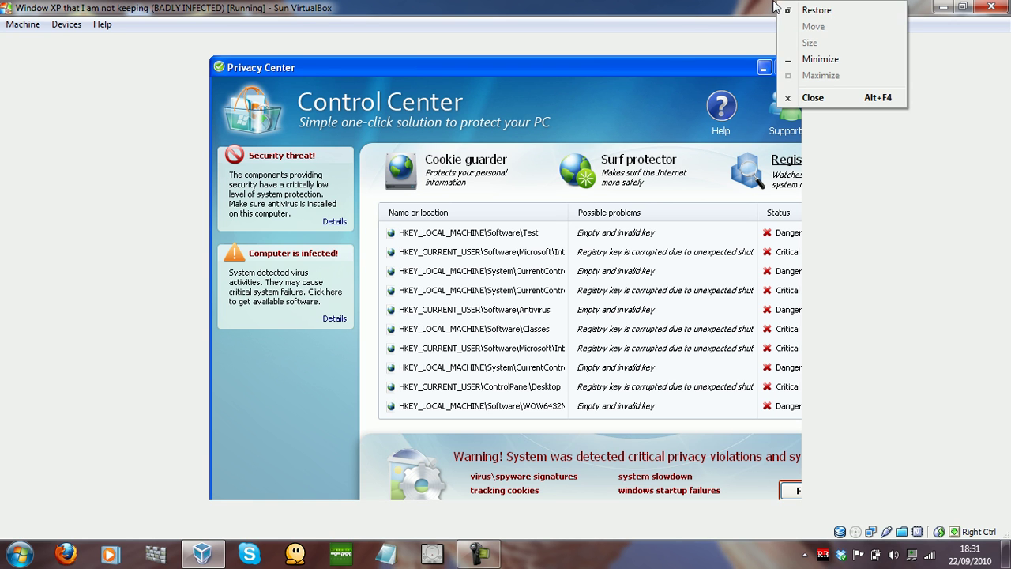
{"action": "left_click", "coordinate": [638, 66]}
{"action": "left_click_drag", "start_coordinate": [637, 66], "coordinate": [520, 120]}
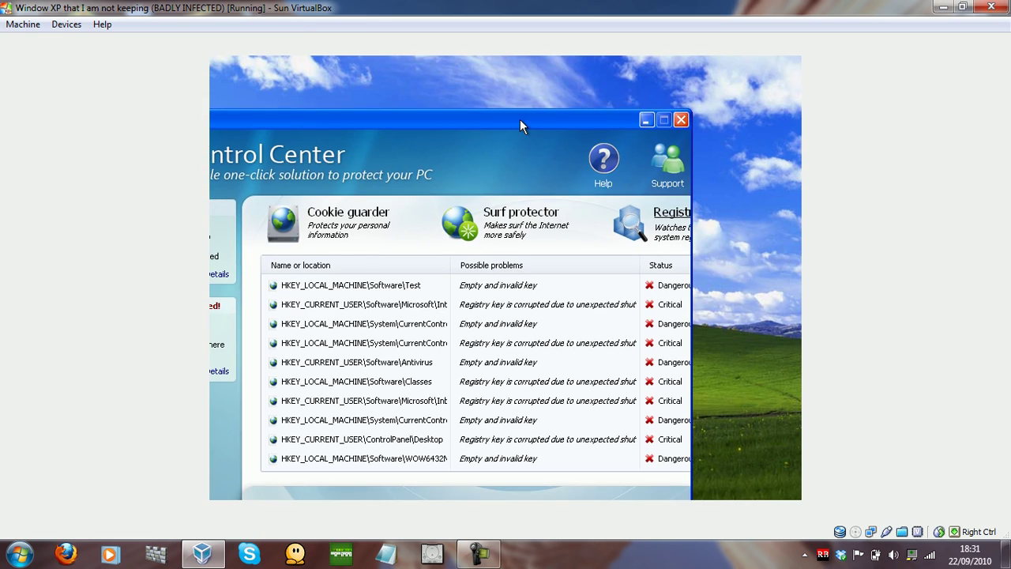
{"action": "left_click_drag", "start_coordinate": [568, 88], "coordinate": [717, 111]}
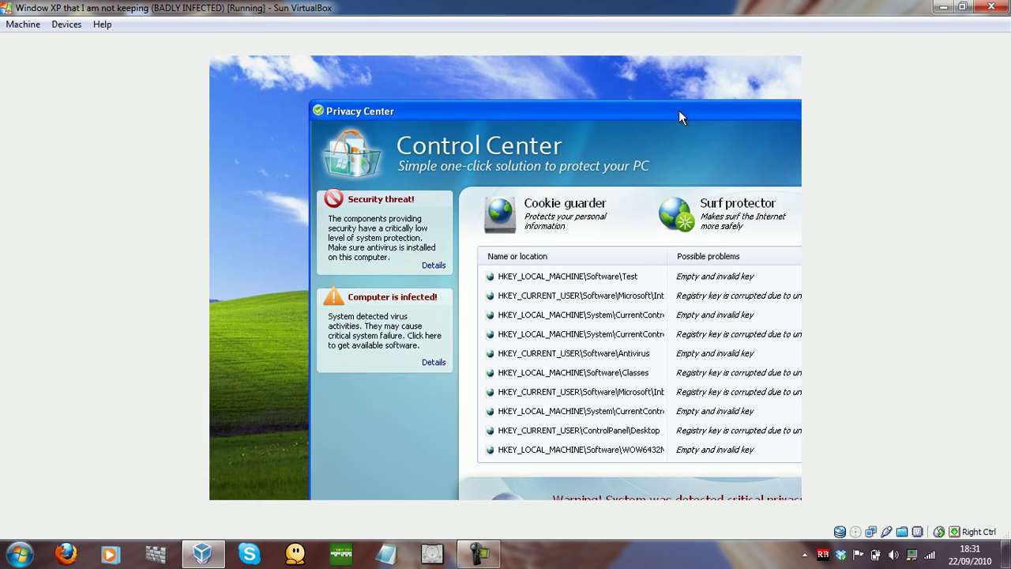
{"action": "left_click_drag", "start_coordinate": [498, 99], "coordinate": [544, 67]}
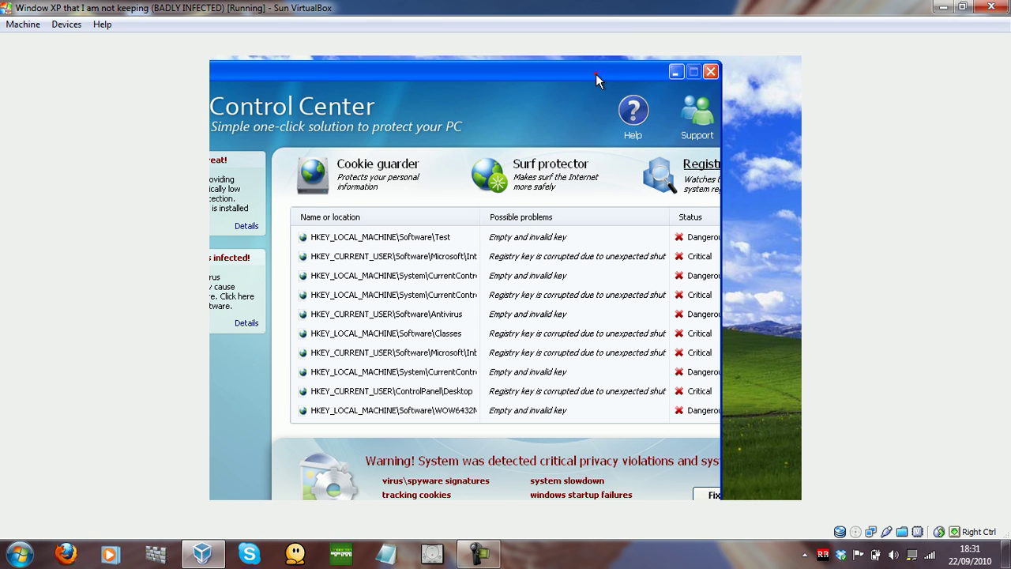
{"action": "left_click_drag", "start_coordinate": [596, 75], "coordinate": [614, 72]}
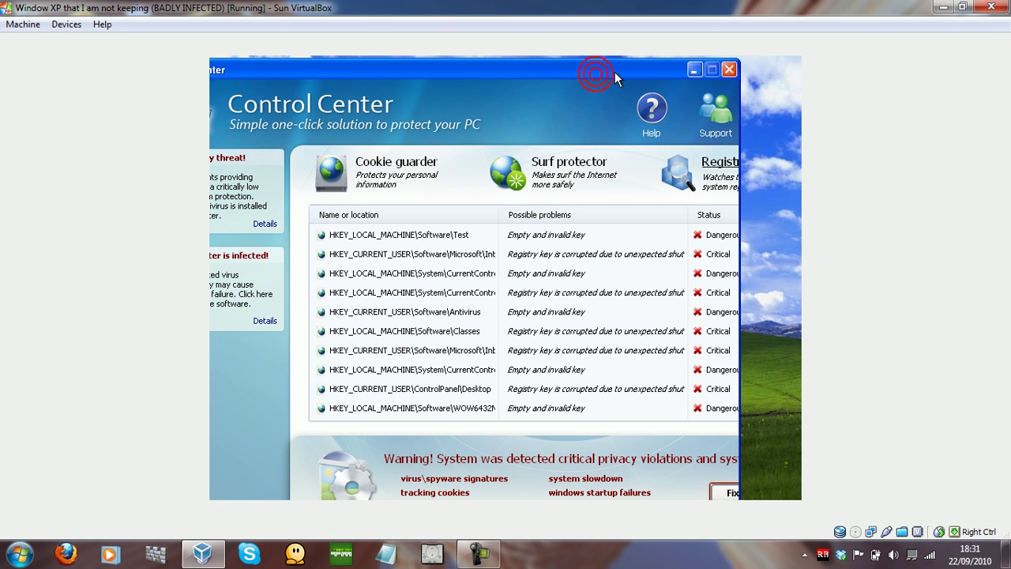
Step: Try closing Privacy Center, dismiss the 'operation is prohibited' error, and open the VM commands
{"action": "left_click", "coordinate": [730, 70]}
{"action": "left_click", "coordinate": [505, 304]}
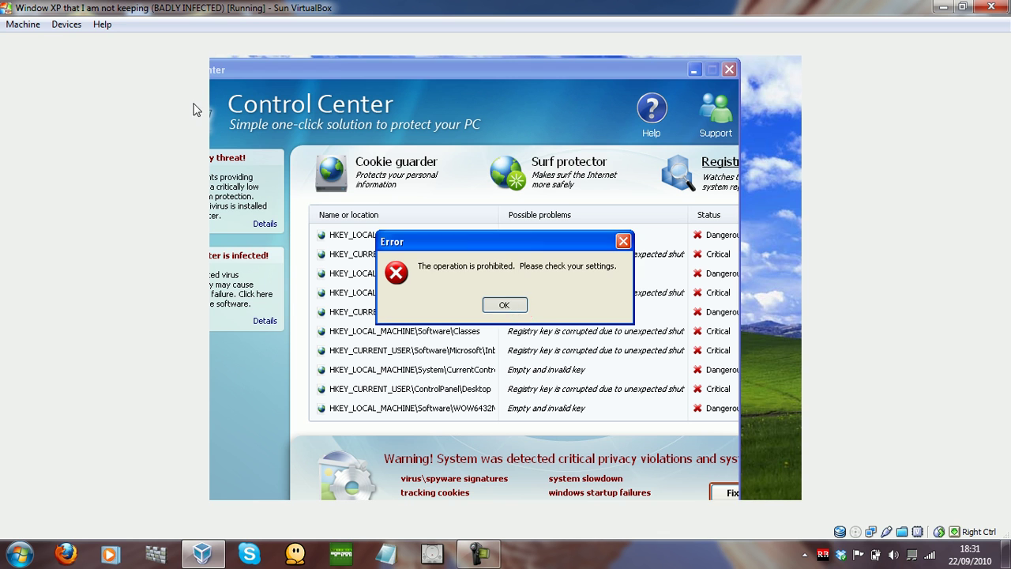
{"action": "left_click", "coordinate": [6, 11]}
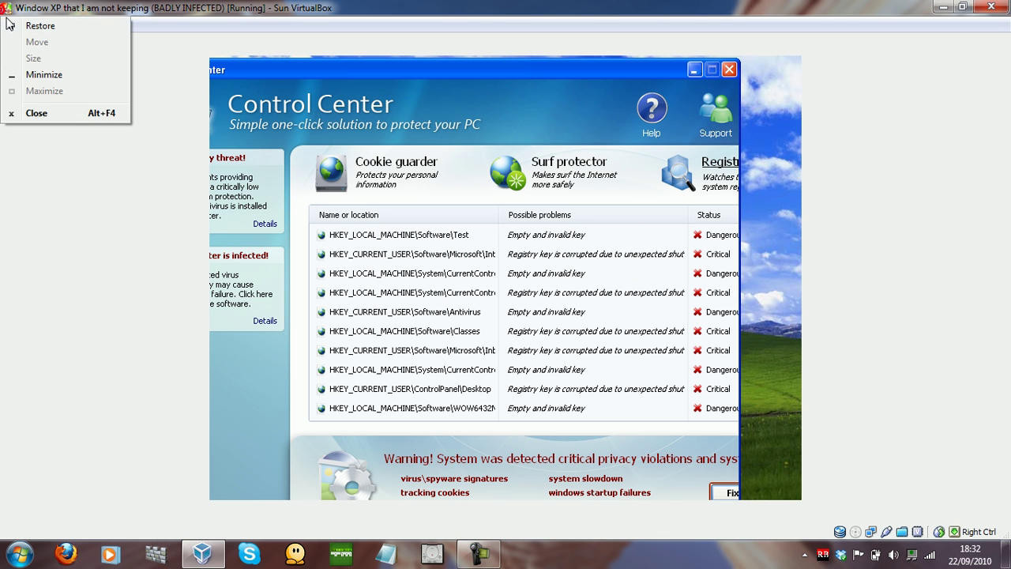
{"action": "left_click", "coordinate": [26, 8]}
{"action": "left_click", "coordinate": [22, 24]}
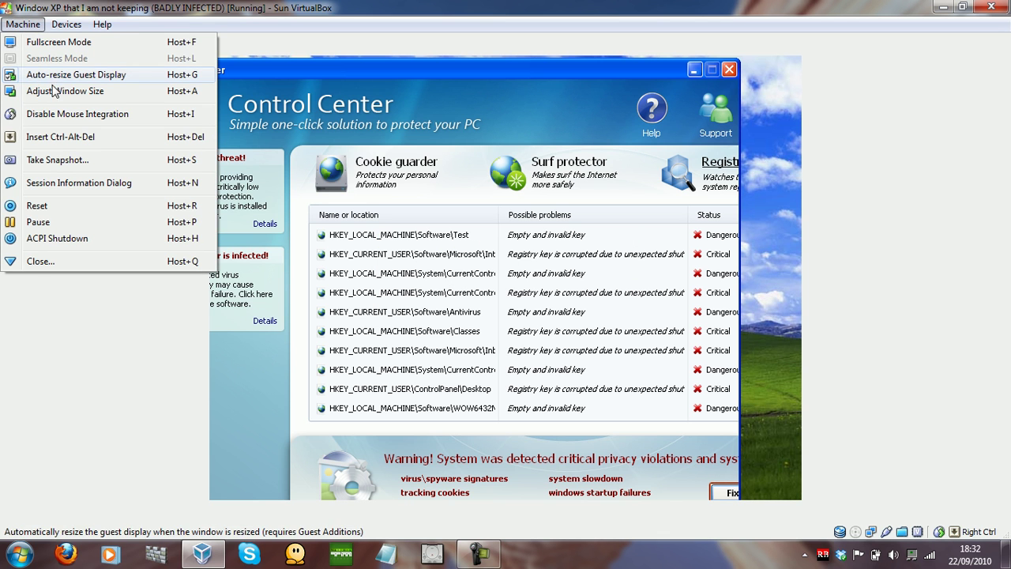
Step: Open Task Manager in the guest and end the sp.exe process
{"action": "left_click", "coordinate": [125, 141]}
{"action": "left_click_drag", "start_coordinate": [617, 72], "coordinate": [431, 125]}
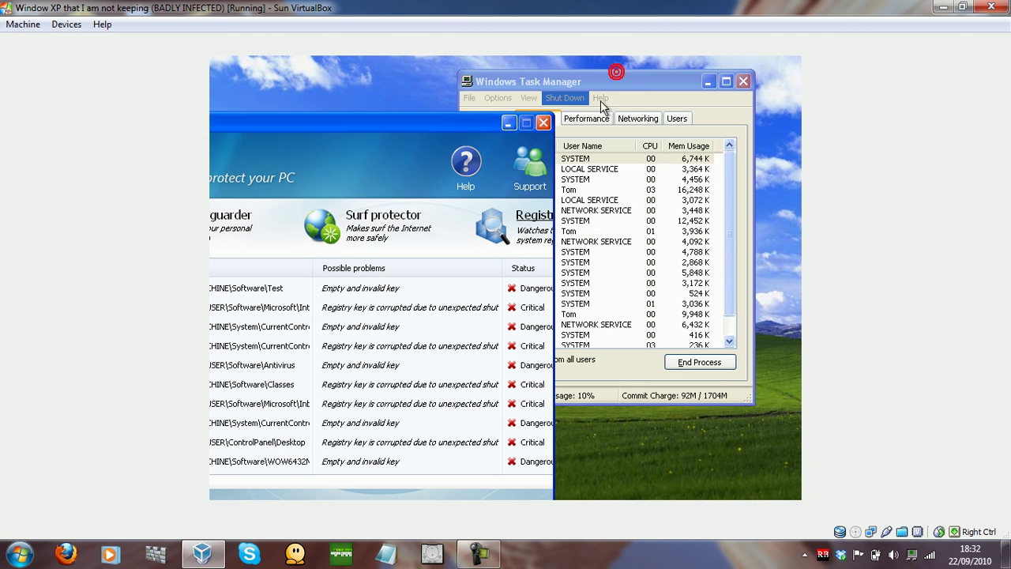
{"action": "left_click_drag", "start_coordinate": [554, 85], "coordinate": [695, 68]}
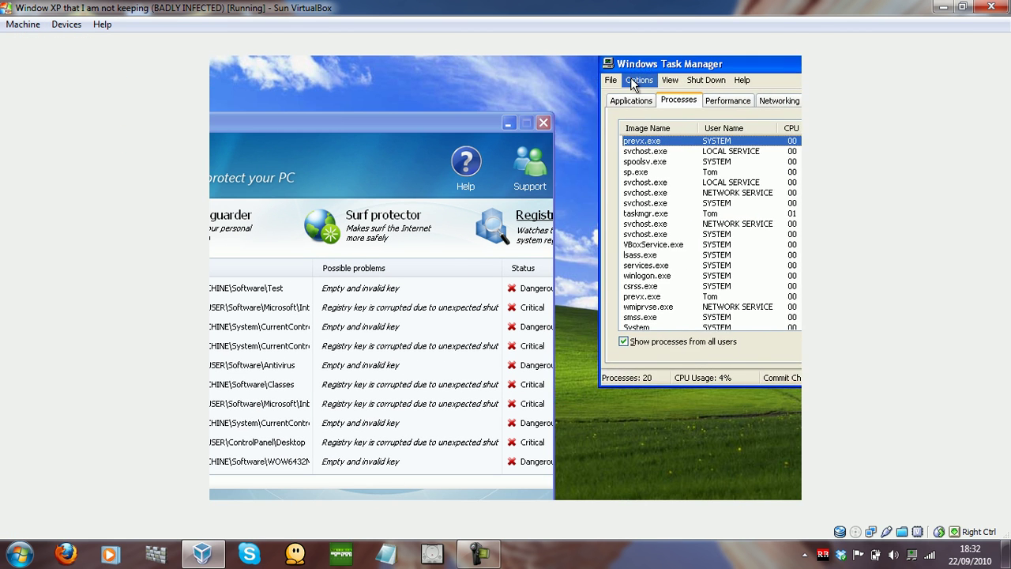
{"action": "left_click", "coordinate": [646, 173]}
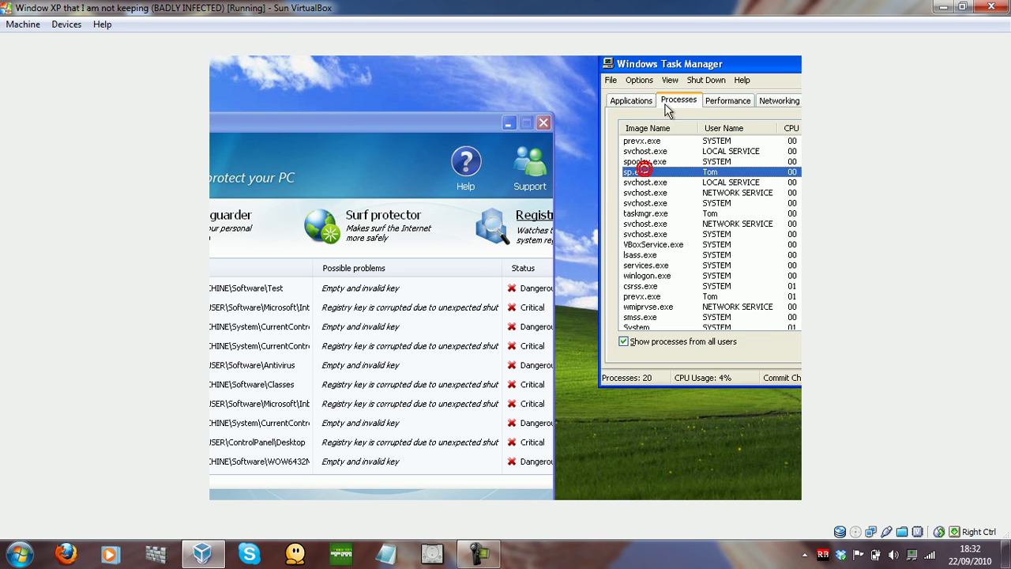
{"action": "left_click_drag", "start_coordinate": [730, 68], "coordinate": [679, 65]}
{"action": "left_click", "coordinate": [786, 347]}
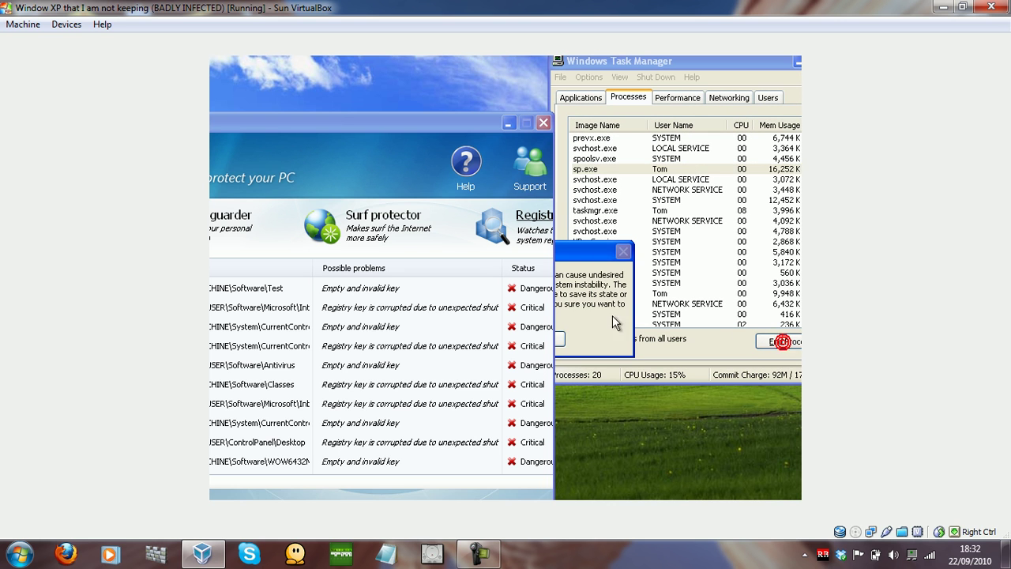
{"action": "left_click", "coordinate": [661, 224]}
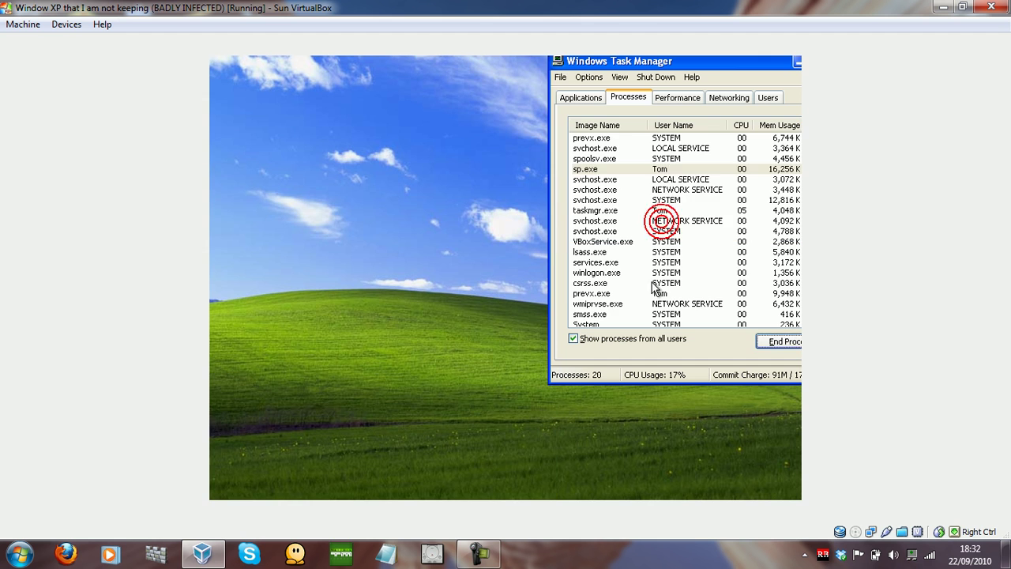
Step: Run explorer as a new task to restore the desktop, then close Task Manager
{"action": "left_click", "coordinate": [560, 76]}
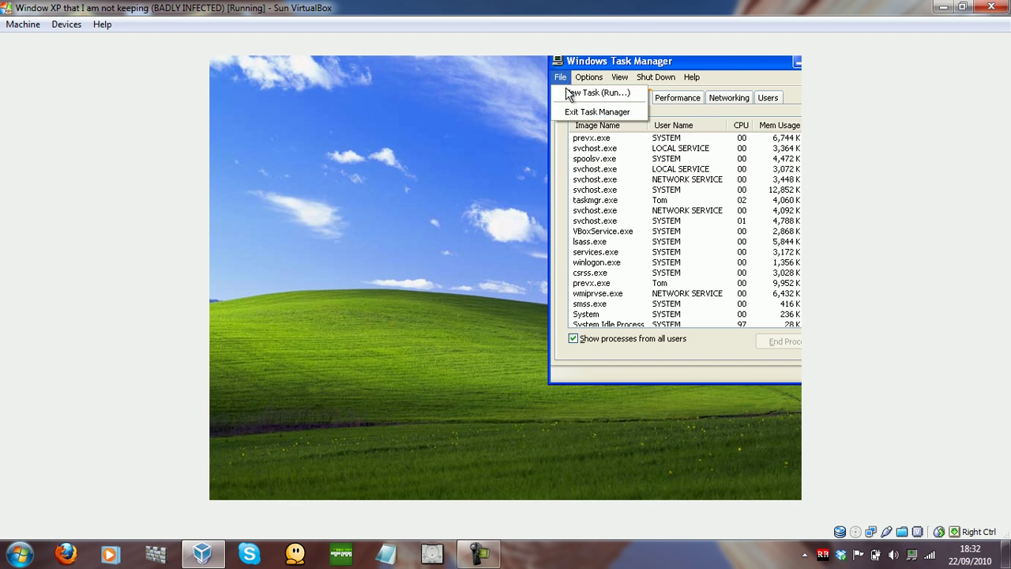
{"action": "left_click", "coordinate": [566, 91]}
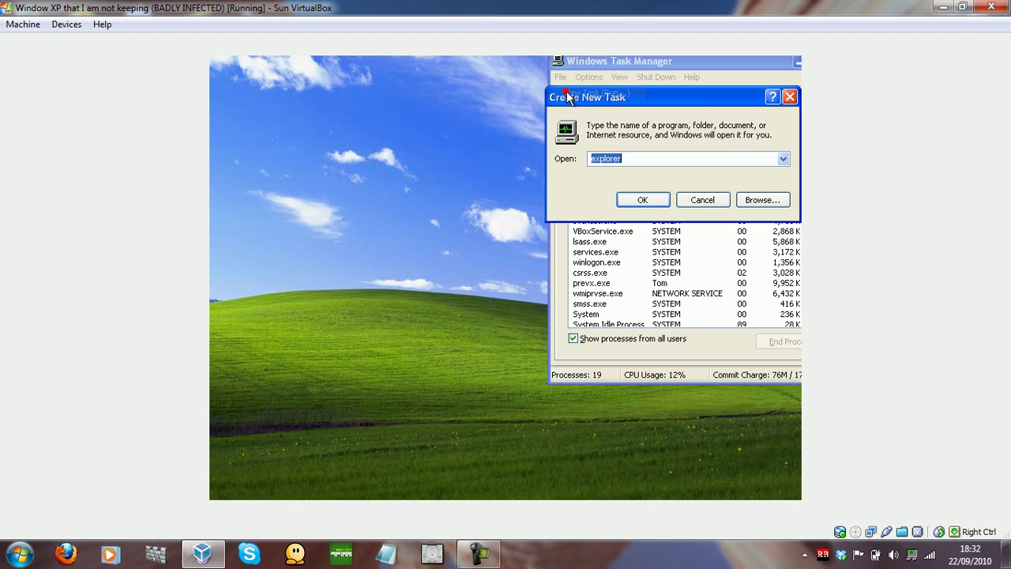
{"action": "left_click", "coordinate": [642, 199]}
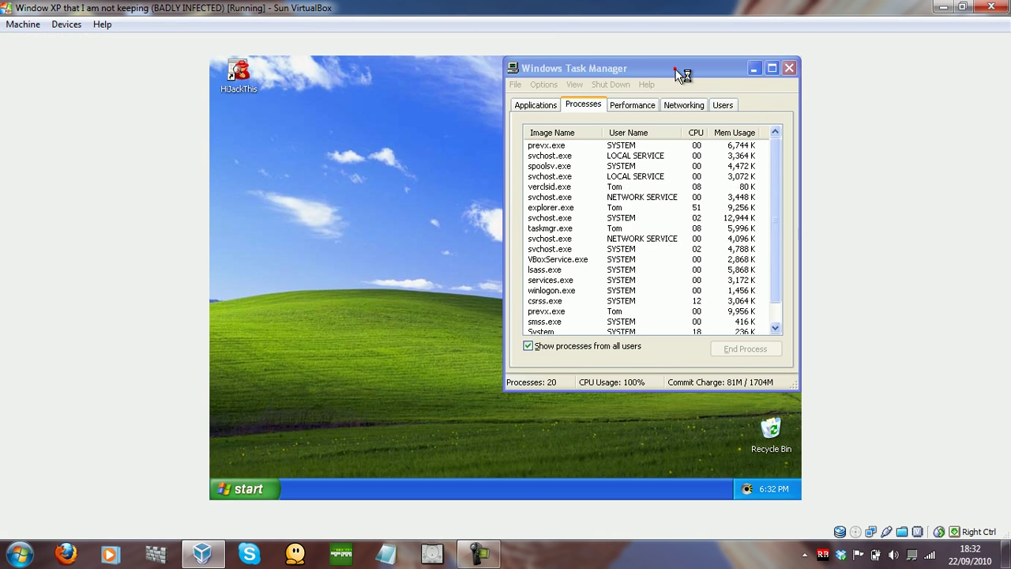
{"action": "left_click_drag", "start_coordinate": [680, 75], "coordinate": [477, 97]}
{"action": "left_click", "coordinate": [583, 90]}
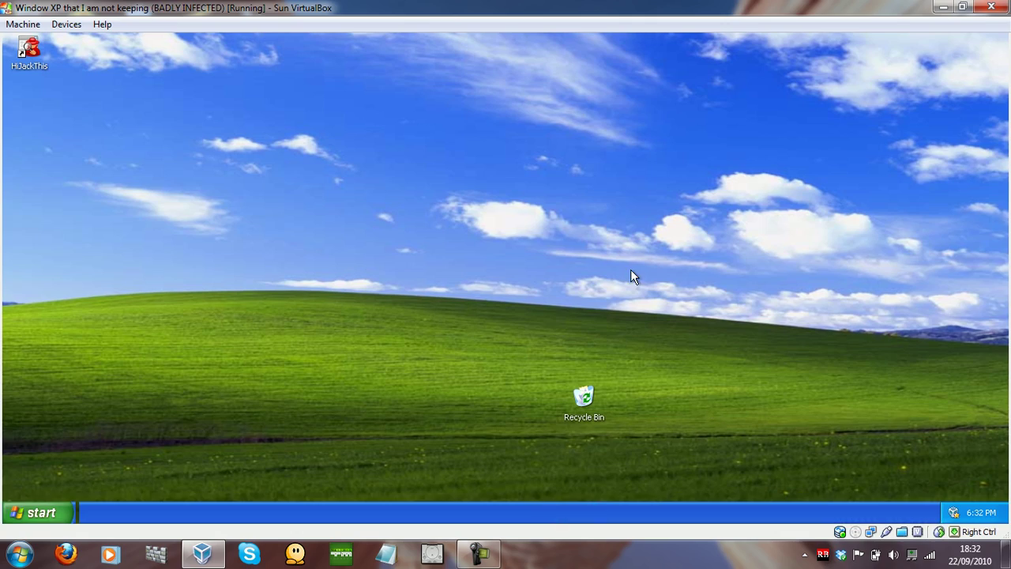
Step: Move and empty the Recycle Bin, then start Task Manager from the taskbar
{"action": "left_click_drag", "start_coordinate": [578, 390], "coordinate": [972, 457]}
{"action": "right_click", "coordinate": [973, 454]}
{"action": "left_click", "coordinate": [917, 408]}
{"action": "left_click", "coordinate": [572, 304]}
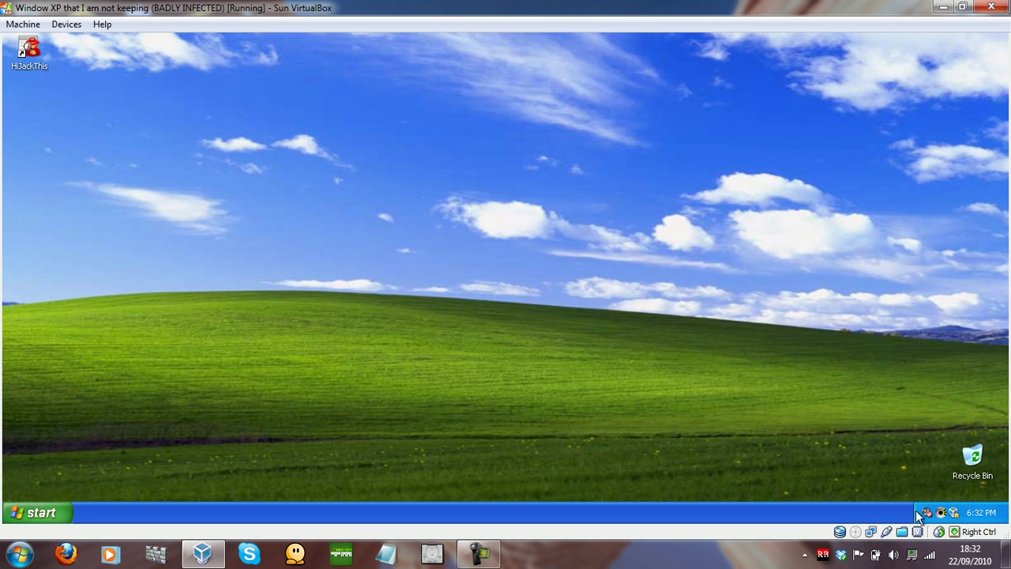
{"action": "right_click", "coordinate": [820, 510]}
{"action": "left_click", "coordinate": [868, 467]}
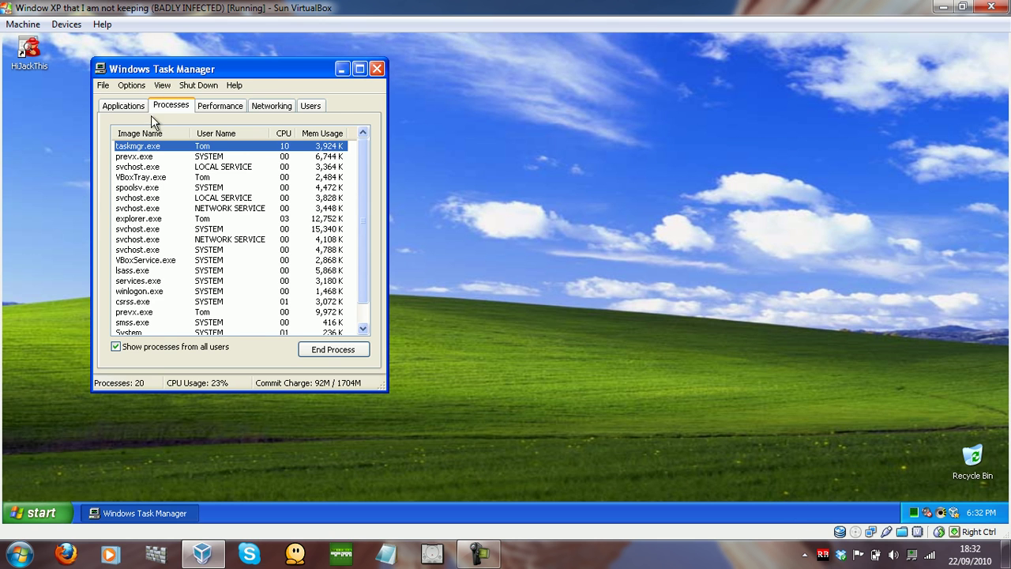
Step: Sort processes by Image Name, scroll through the list, and close Task Manager
{"action": "left_click", "coordinate": [152, 133]}
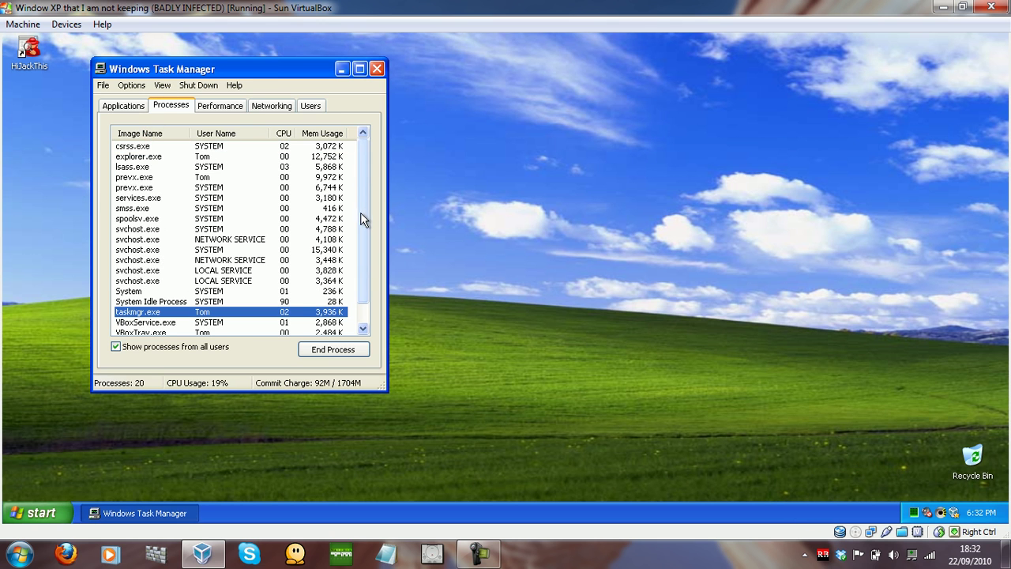
{"action": "left_click_drag", "start_coordinate": [367, 231], "coordinate": [350, 120]}
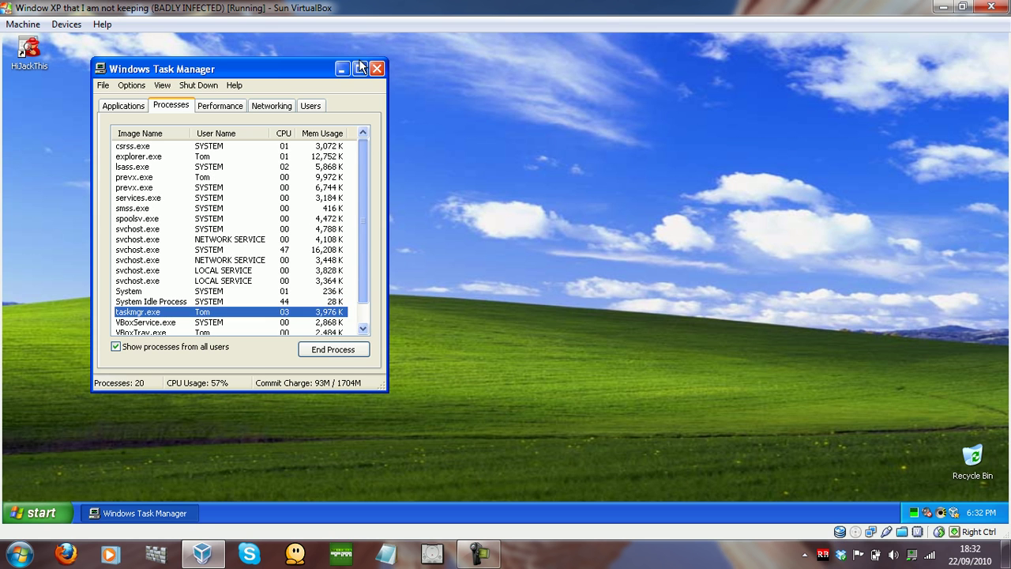
{"action": "mouse_move", "coordinate": [363, 229]}
{"action": "left_mouse_down"}
{"action": "mouse_move", "coordinate": [361, 371]}
{"action": "mouse_move", "coordinate": [361, 153]}
{"action": "mouse_move", "coordinate": [352, 155]}
{"action": "mouse_move", "coordinate": [366, 212]}
{"action": "left_mouse_up"}
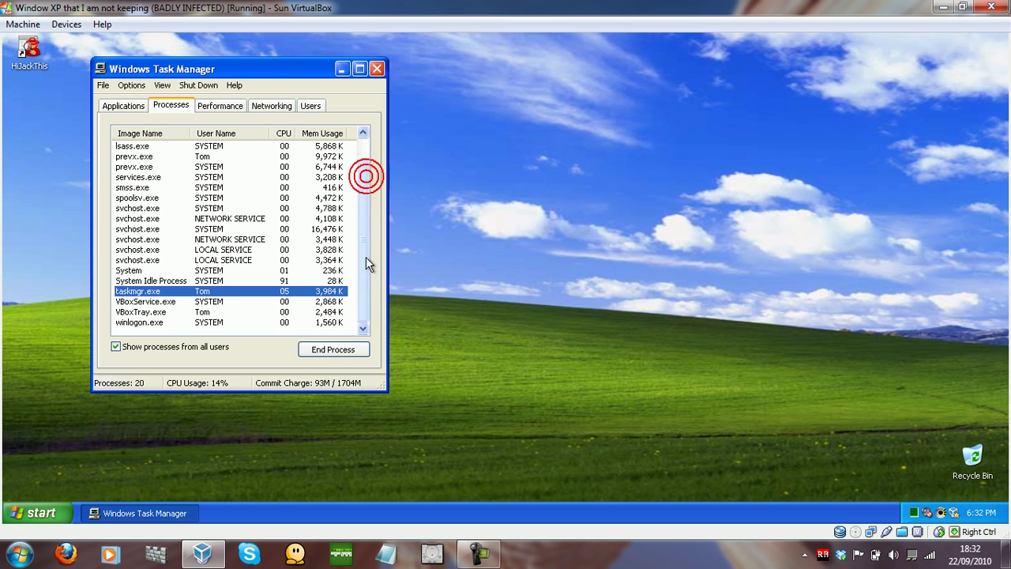
{"action": "left_click", "coordinate": [377, 70]}
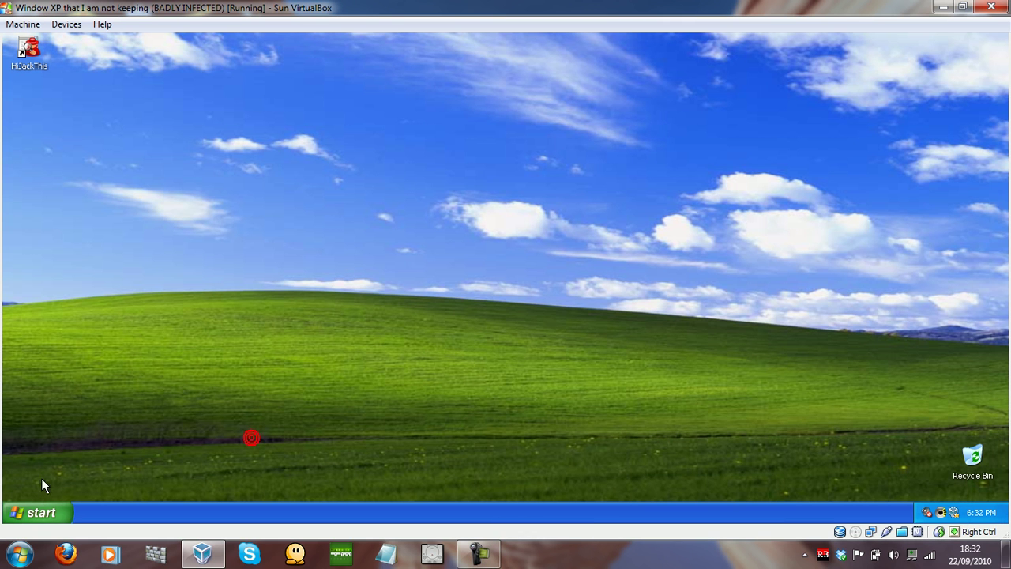
Step: Launch regedit from the Run box and maximize Registry Editor
{"action": "left_click", "coordinate": [41, 513]}
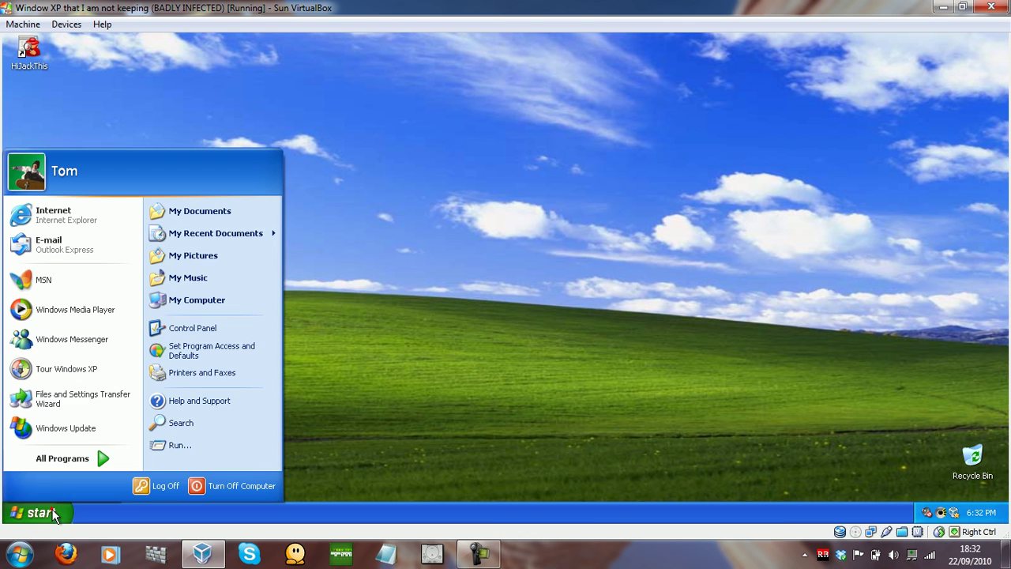
{"action": "left_click", "coordinate": [164, 448]}
{"action": "type", "text": "regedit"}
{"action": "key", "text": "Return"}
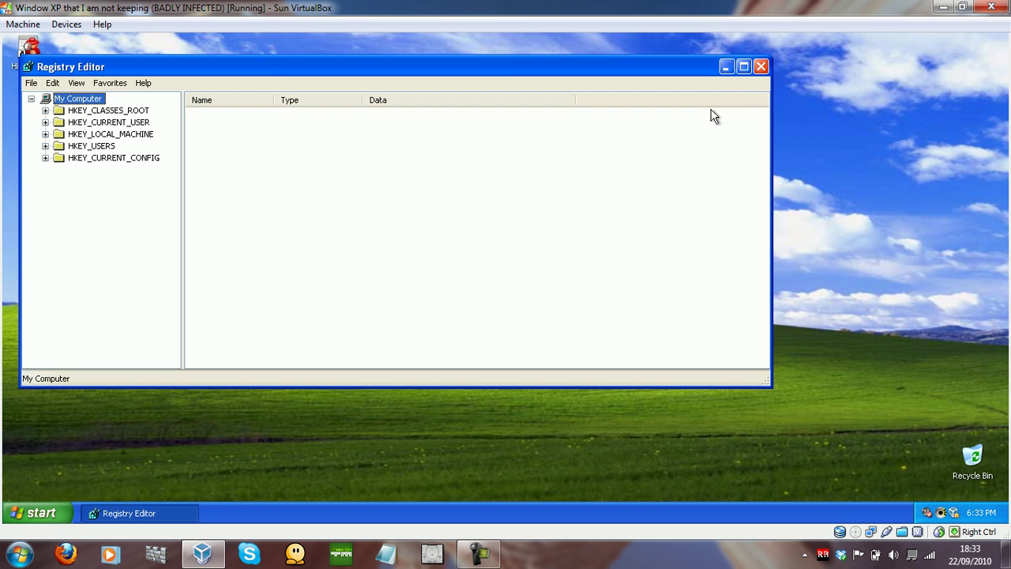
{"action": "double_click", "coordinate": [230, 70]}
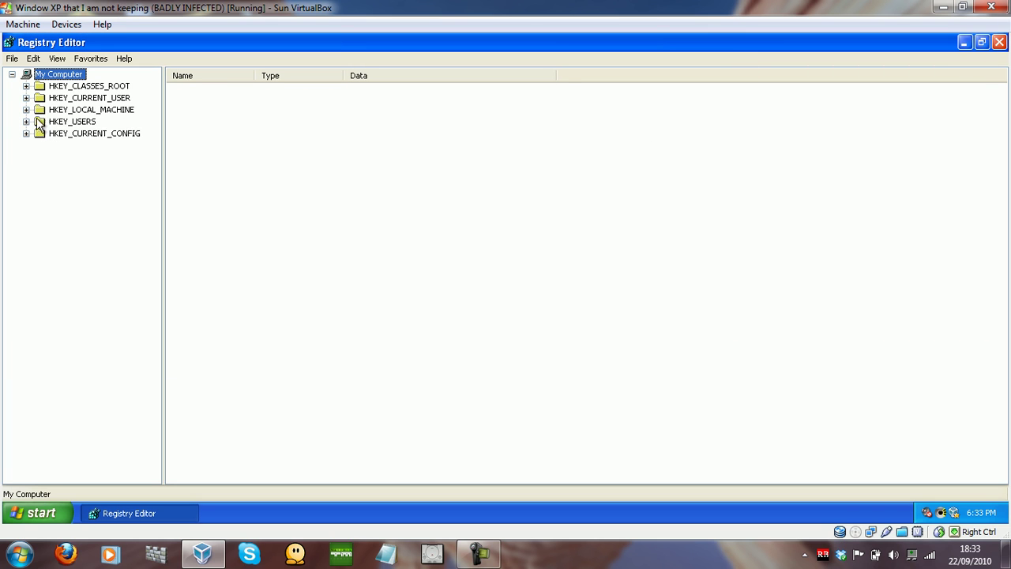
Step: Navigate to HKLM\SOFTWARE\Microsoft\Windows NT\CurrentVersion\Winlogon to show its values
{"action": "left_click", "coordinate": [26, 110]}
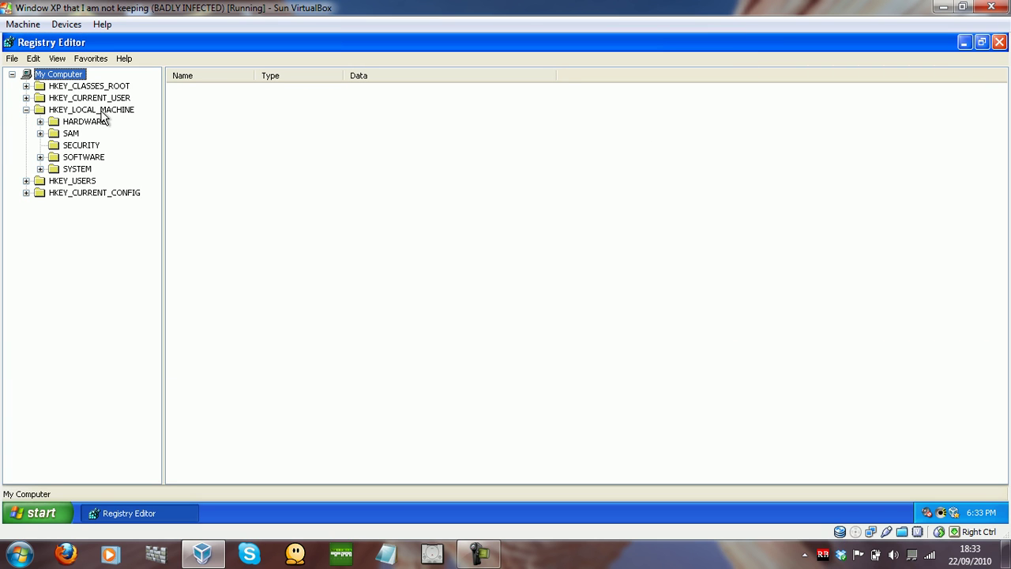
{"action": "left_click", "coordinate": [40, 157]}
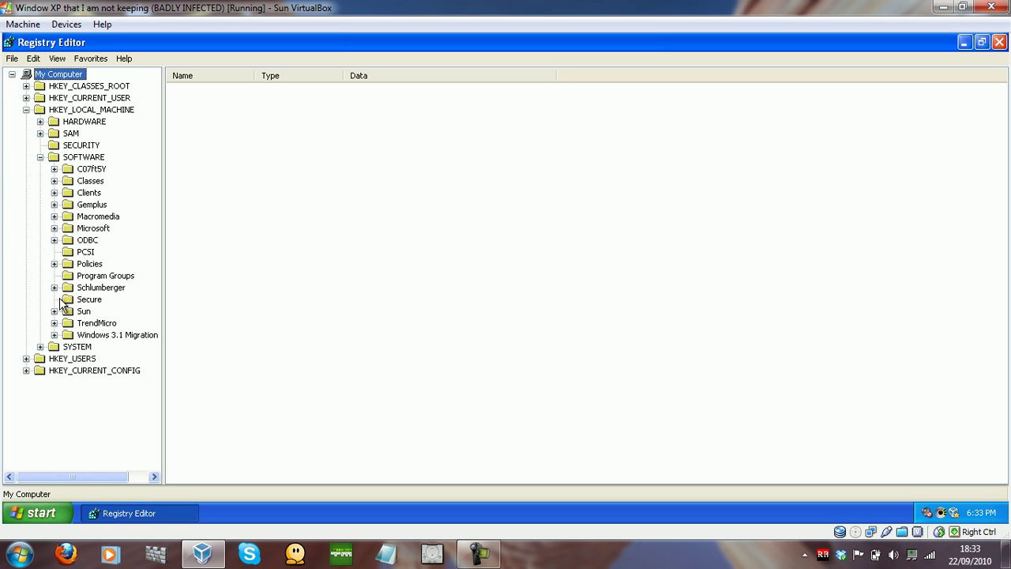
{"action": "left_click", "coordinate": [54, 229]}
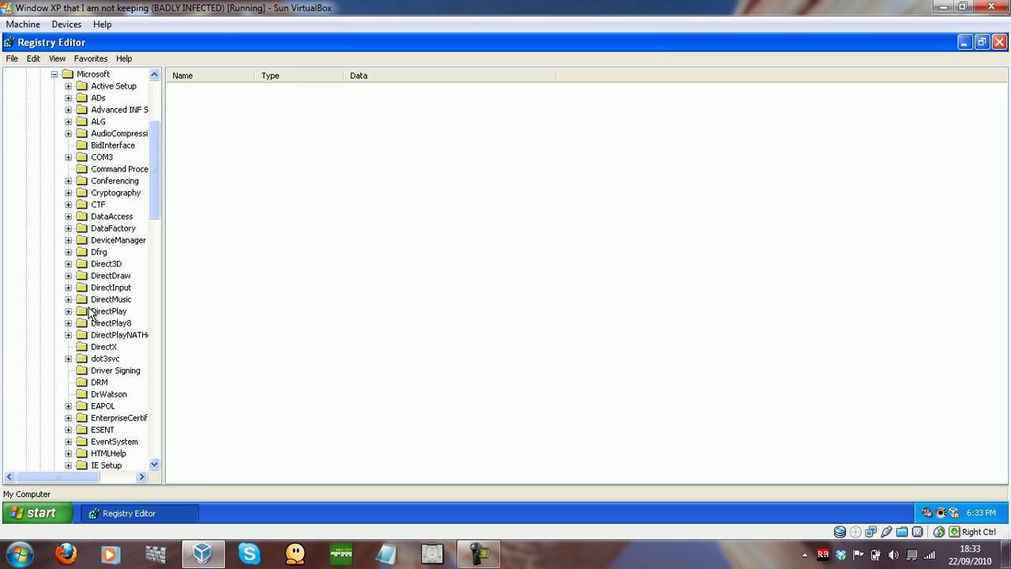
{"action": "left_click_drag", "start_coordinate": [154, 154], "coordinate": [160, 364]}
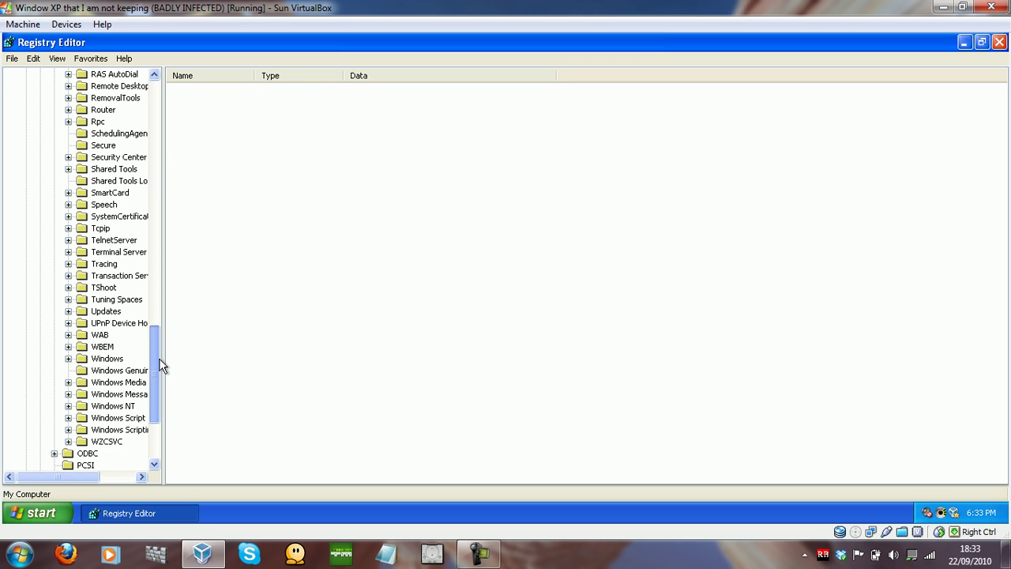
{"action": "left_click", "coordinate": [68, 405]}
{"action": "left_click", "coordinate": [81, 417]}
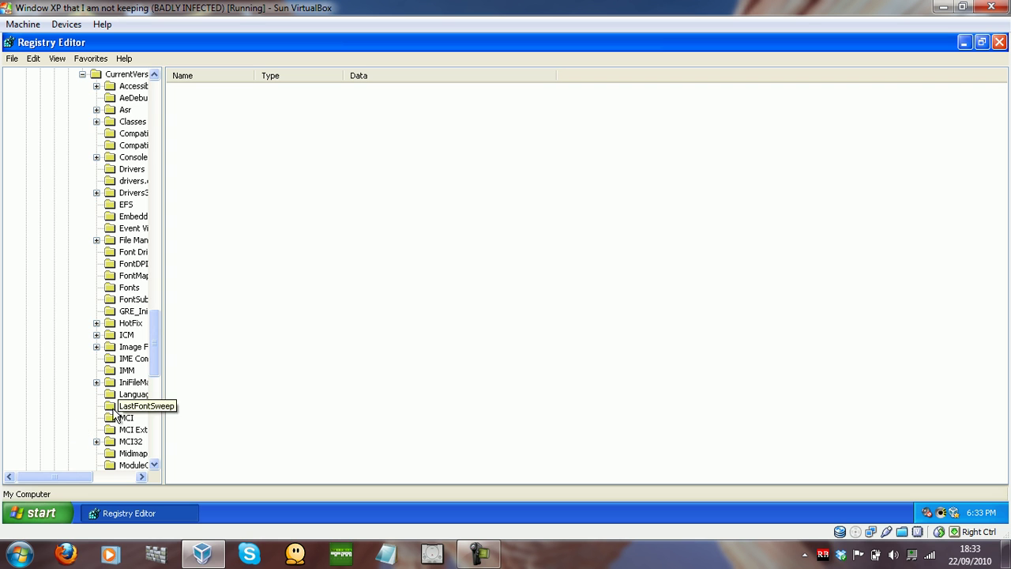
{"action": "left_click_drag", "start_coordinate": [162, 334], "coordinate": [156, 400]}
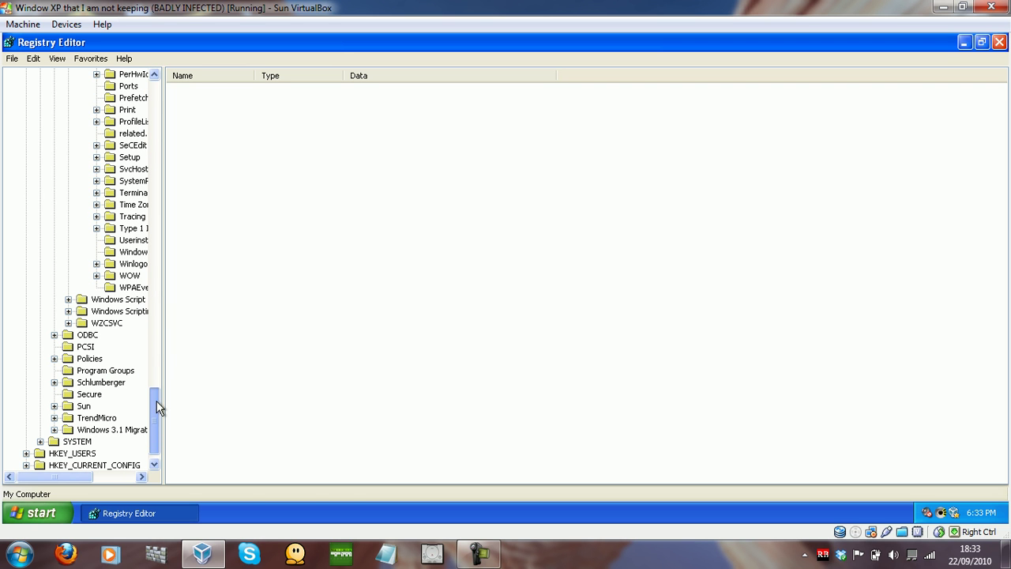
{"action": "left_click", "coordinate": [127, 264]}
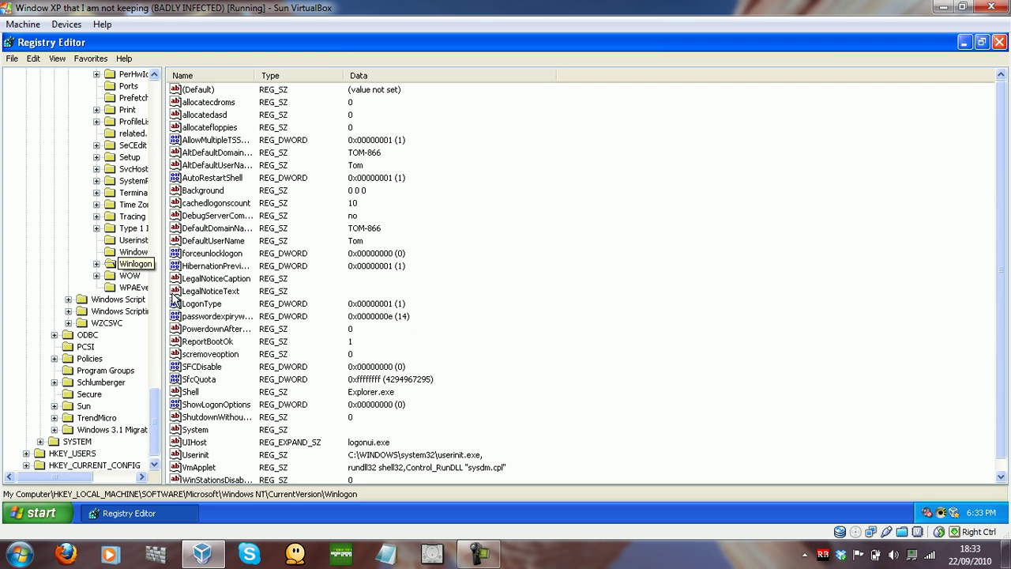
Step: Verify the Shell value is Explorer.exe, view the Windows key's values, and close Registry Editor
{"action": "left_click", "coordinate": [190, 393]}
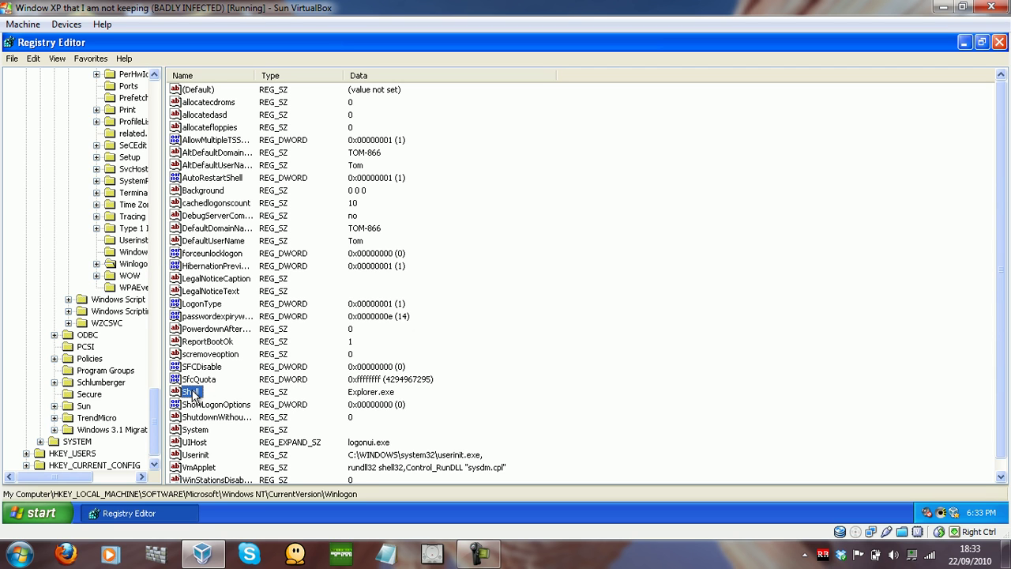
{"action": "double_click", "coordinate": [190, 392]}
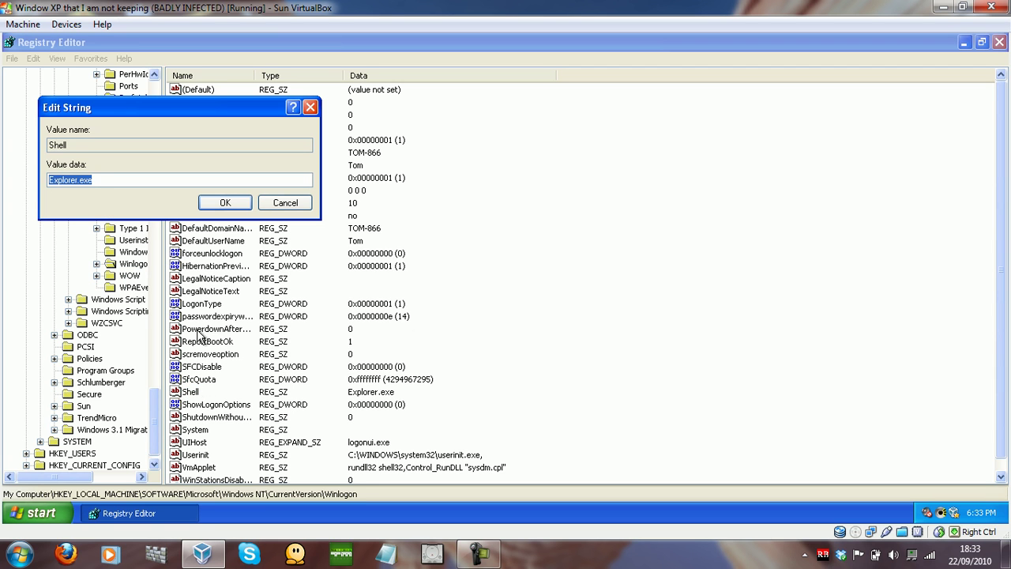
{"action": "left_click", "coordinate": [224, 203]}
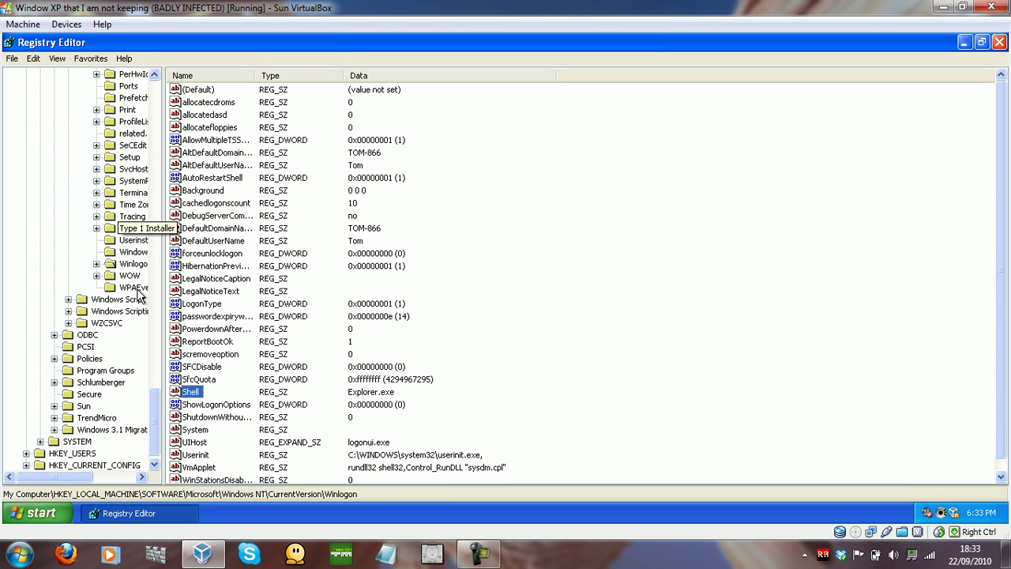
{"action": "left_click", "coordinate": [128, 253]}
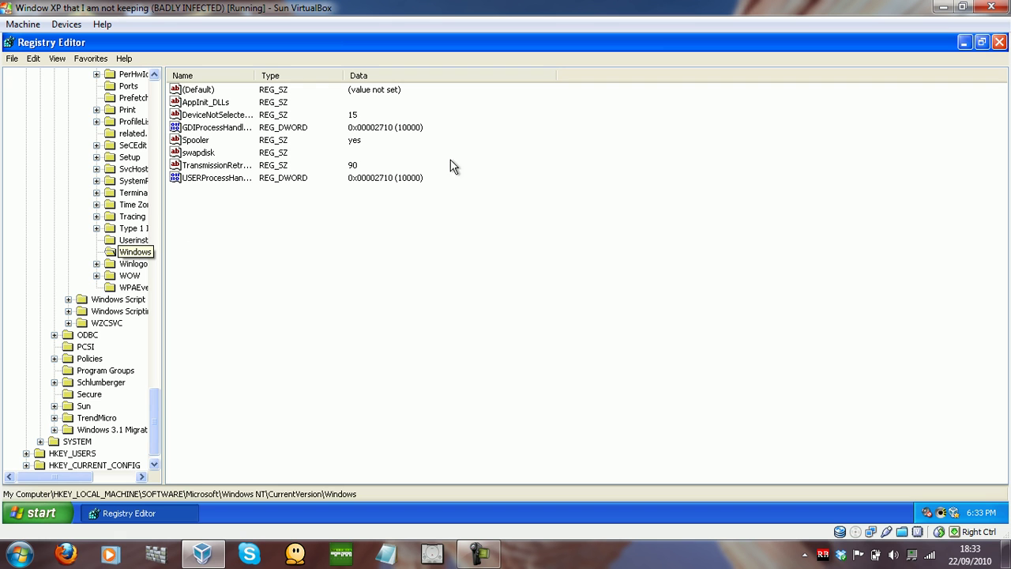
{"action": "left_click", "coordinate": [999, 42]}
{"action": "left_click_drag", "start_coordinate": [500, 105], "coordinate": [445, 191]}
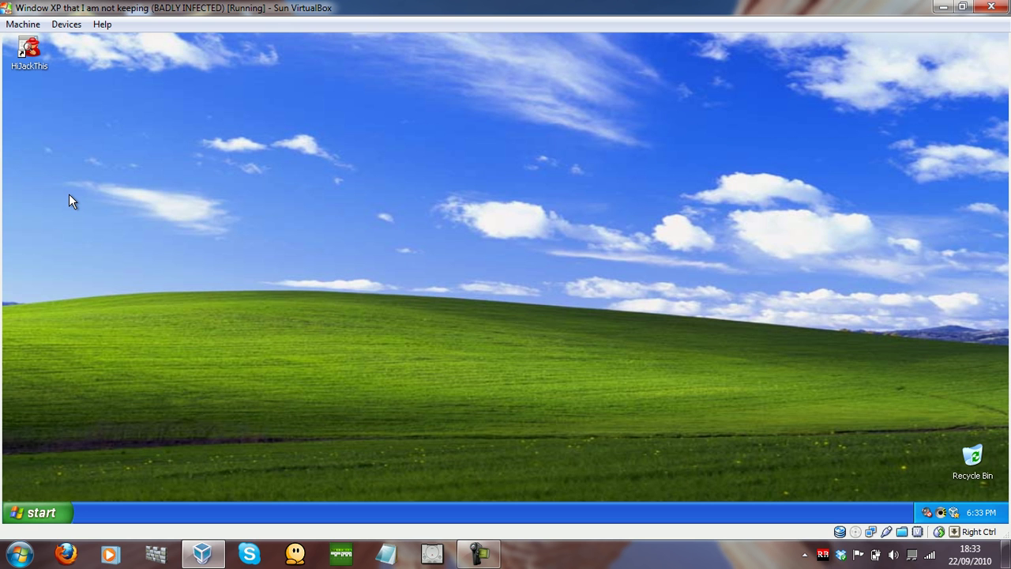
Step: Restart the XP VM into Safe Mode and launch freefixersetup.exe from the desktop
{"action": "left_click", "coordinate": [56, 104]}
{"action": "left_click", "coordinate": [478, 554]}
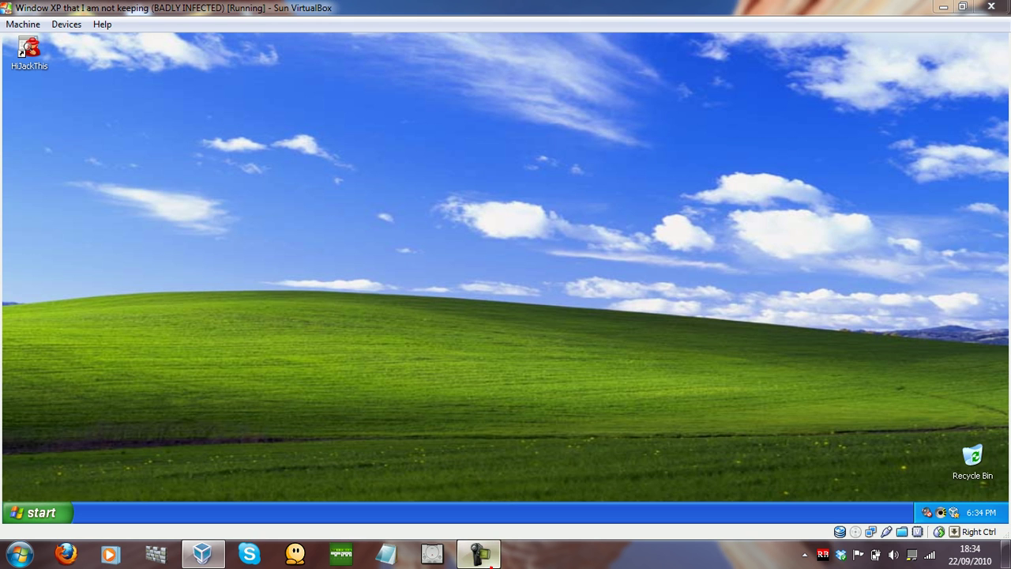
{"action": "left_click", "coordinate": [939, 486]}
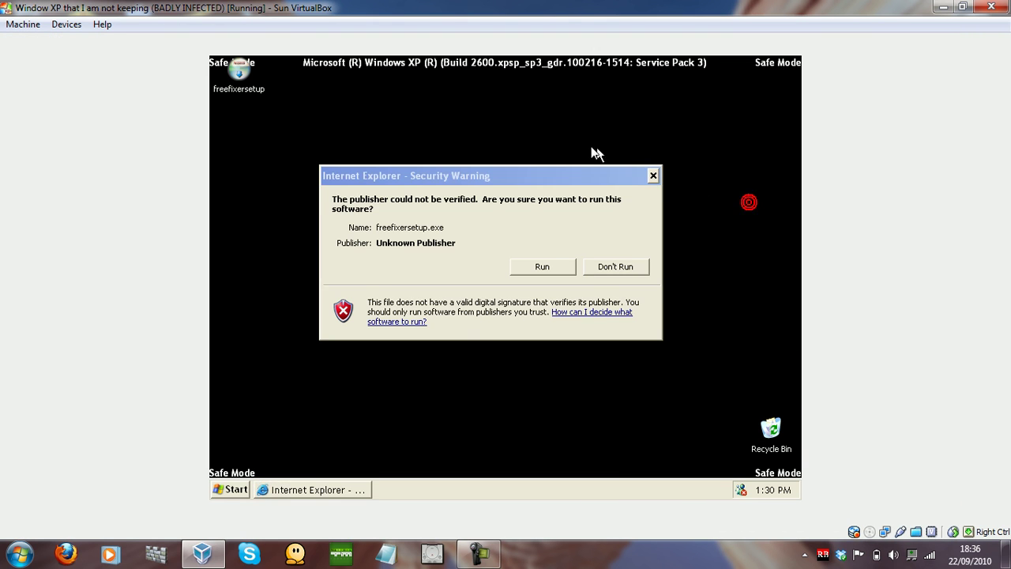
Step: Install FreeFixer v0.58 into C:\Program Files\FreeFixer with default components and launch it
{"action": "left_click_drag", "start_coordinate": [557, 182], "coordinate": [614, 177]}
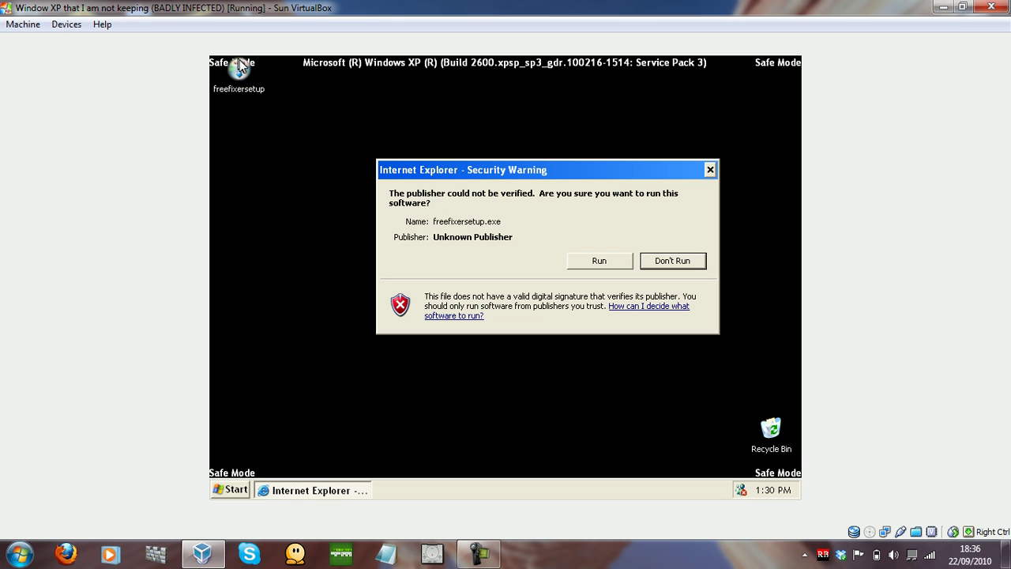
{"action": "left_click_drag", "start_coordinate": [483, 170], "coordinate": [448, 163]}
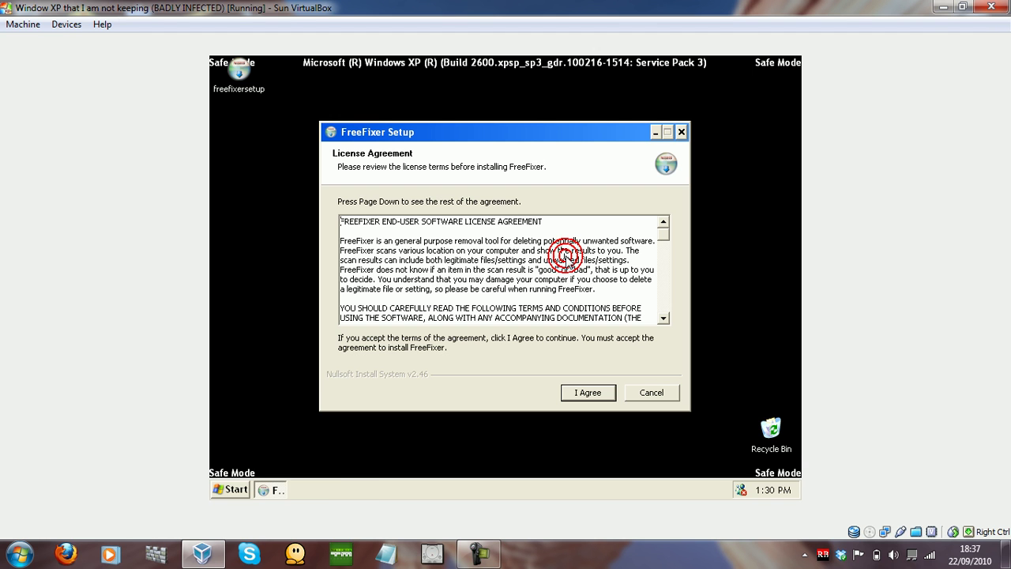
{"action": "left_click", "coordinate": [573, 405]}
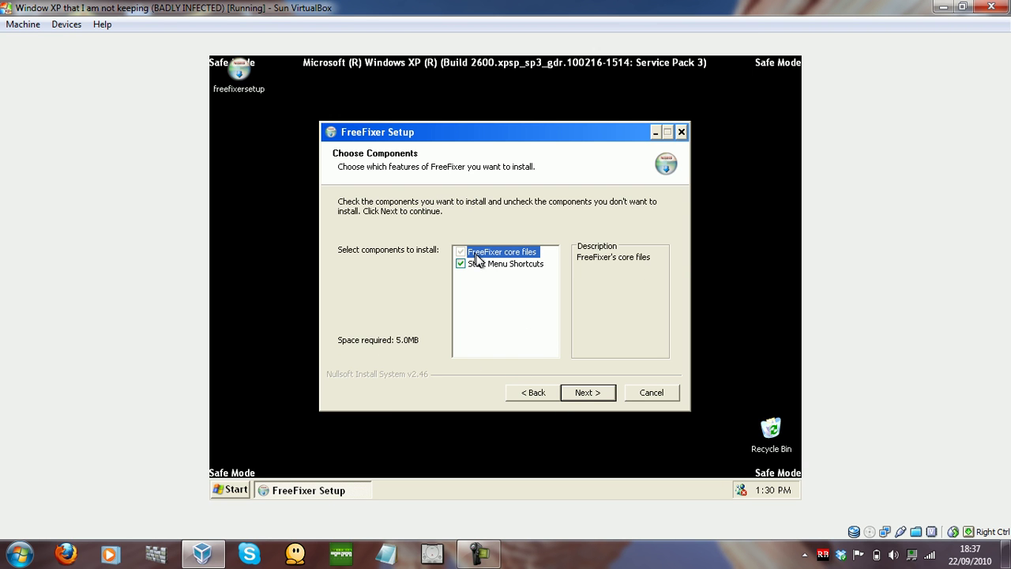
{"action": "left_click", "coordinate": [593, 392]}
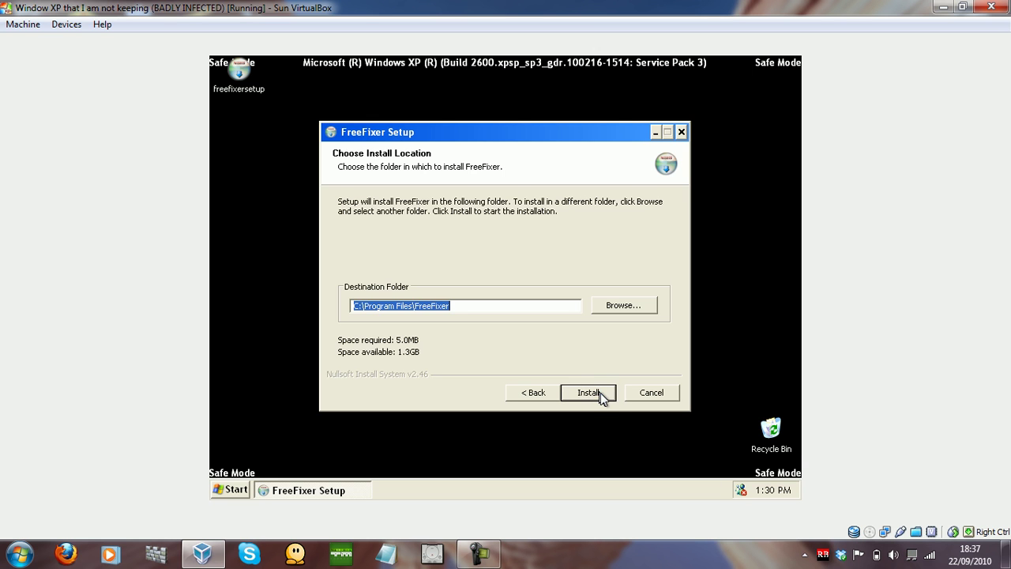
{"action": "left_click", "coordinate": [598, 393]}
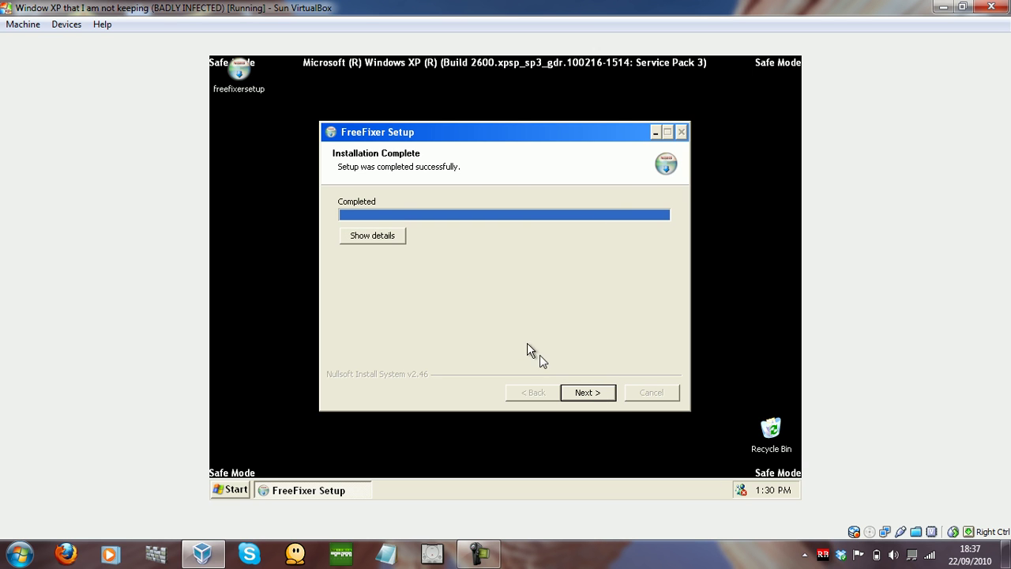
{"action": "left_click", "coordinate": [582, 393]}
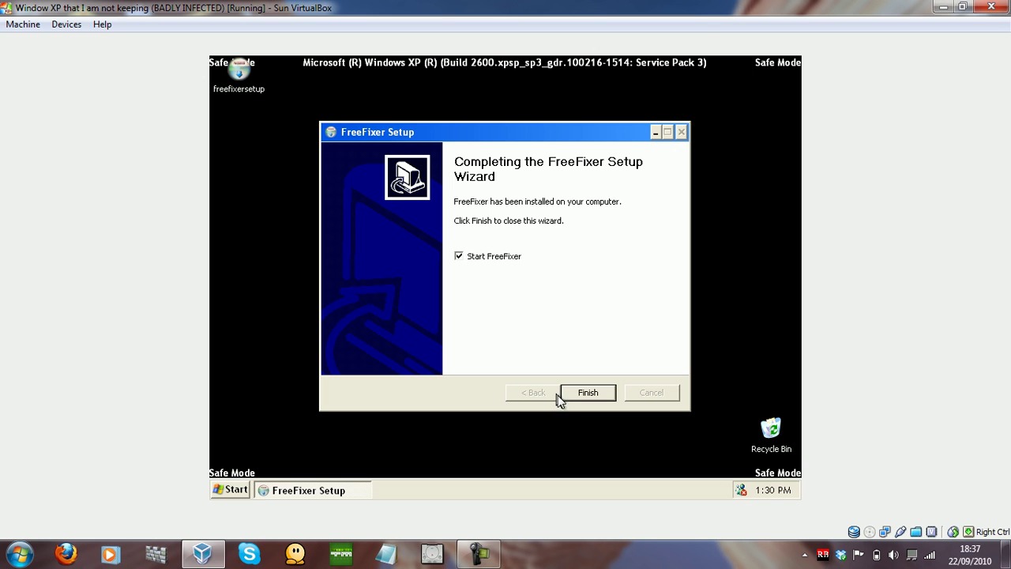
{"action": "left_click", "coordinate": [590, 392]}
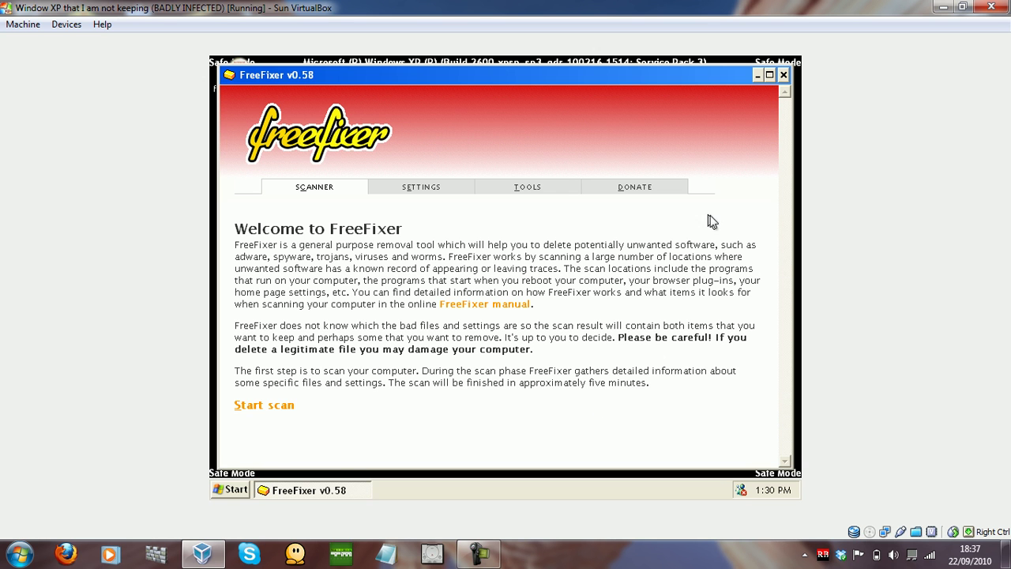
Step: Maximize FreeFixer and browse its Donate, Scanner, Settings and Tools pages
{"action": "left_click", "coordinate": [769, 75]}
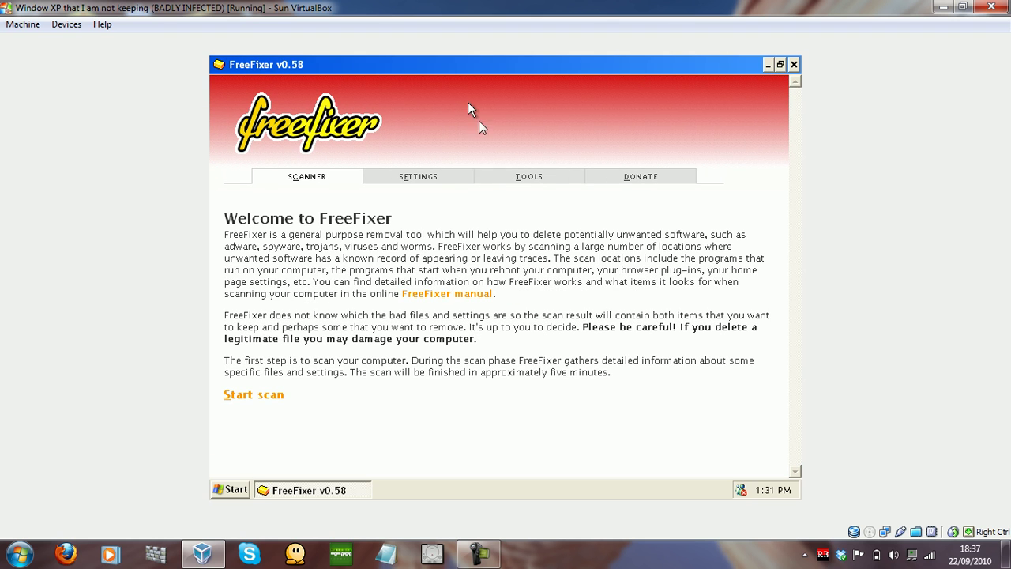
{"action": "left_click", "coordinate": [665, 172]}
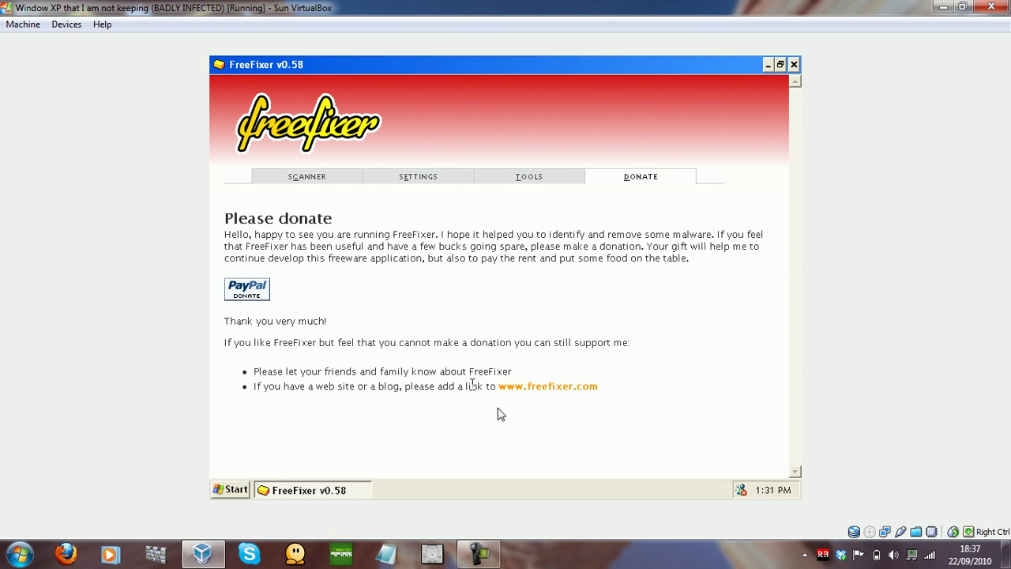
{"action": "left_click", "coordinate": [306, 176]}
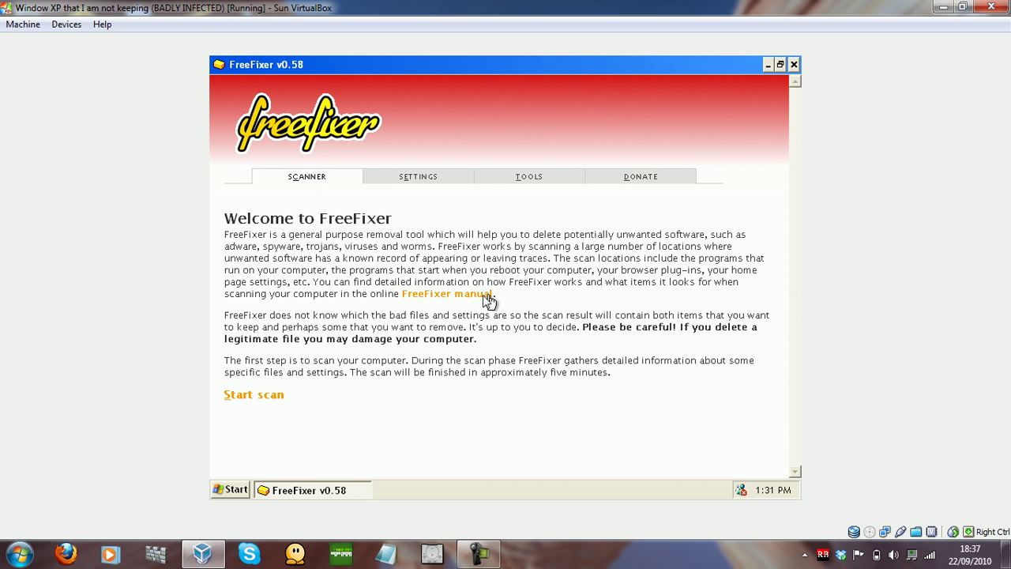
{"action": "left_click", "coordinate": [387, 177]}
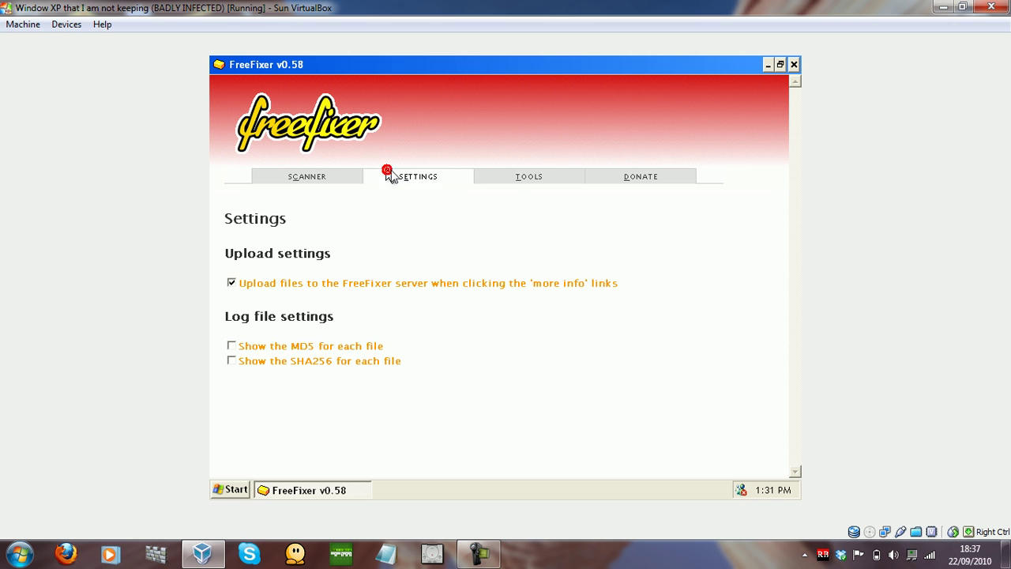
{"action": "left_click", "coordinate": [556, 176]}
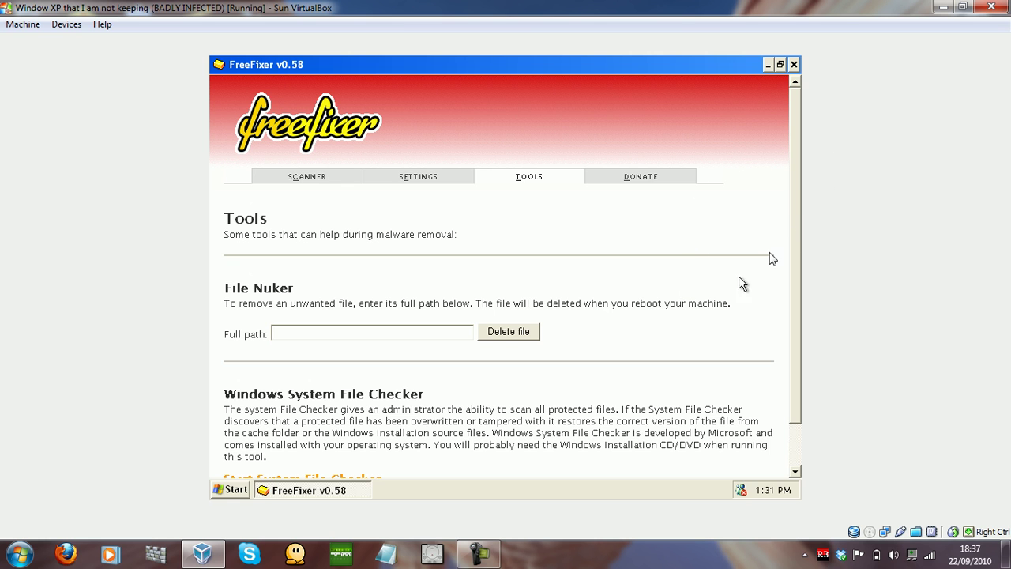
{"action": "left_click_drag", "start_coordinate": [794, 158], "coordinate": [794, 291]}
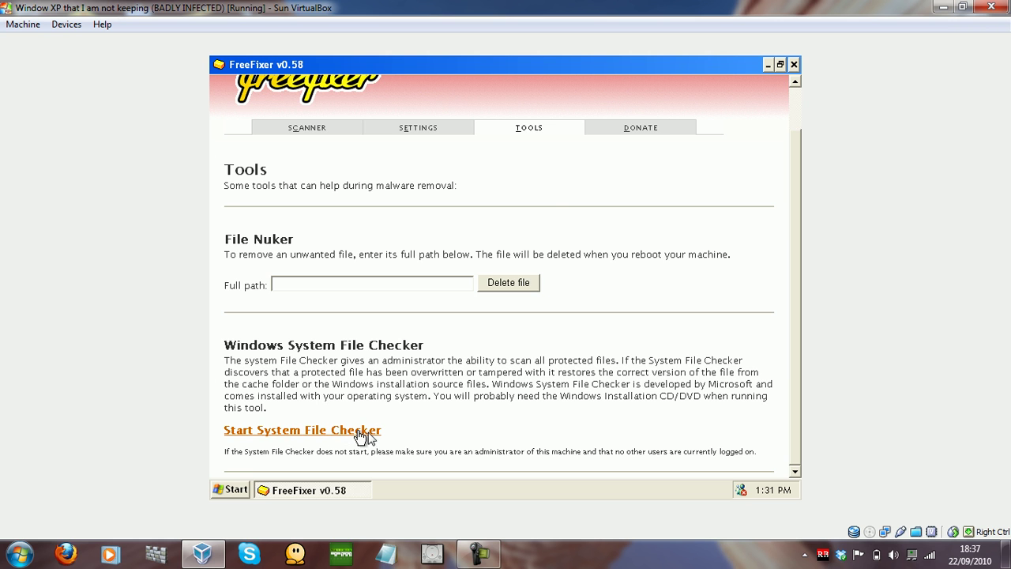
Step: Enable 'Show the MD5' and 'Show the SHA256' in Settings, then start the scan
{"action": "left_click", "coordinate": [425, 131]}
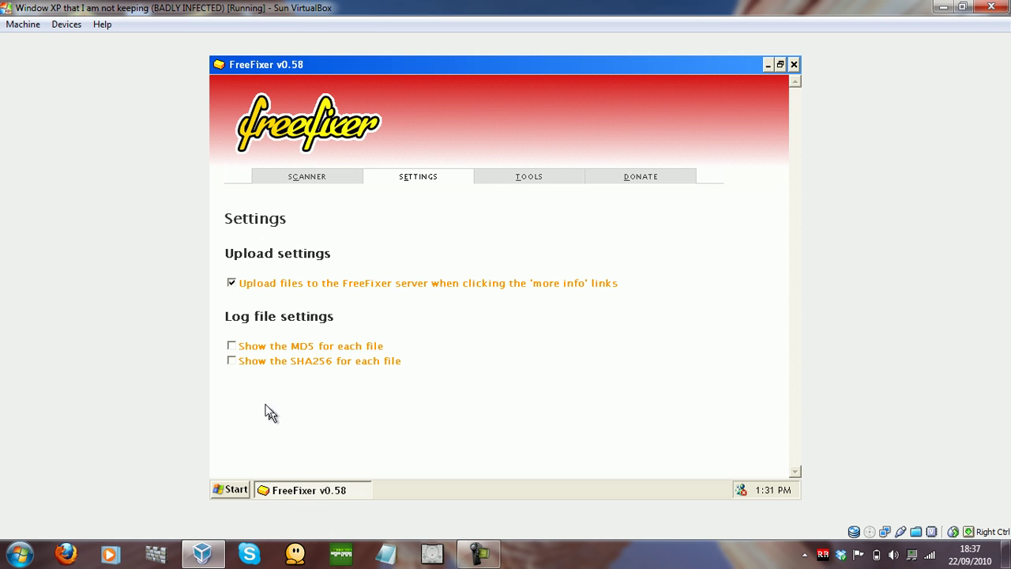
{"action": "left_click", "coordinate": [231, 360]}
{"action": "left_click", "coordinate": [231, 345]}
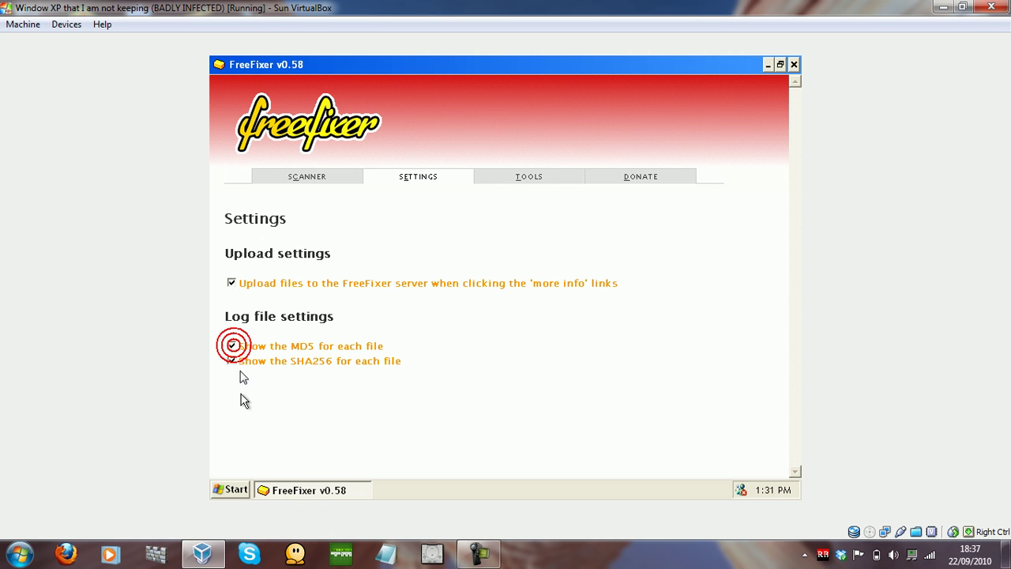
{"action": "left_click", "coordinate": [323, 176]}
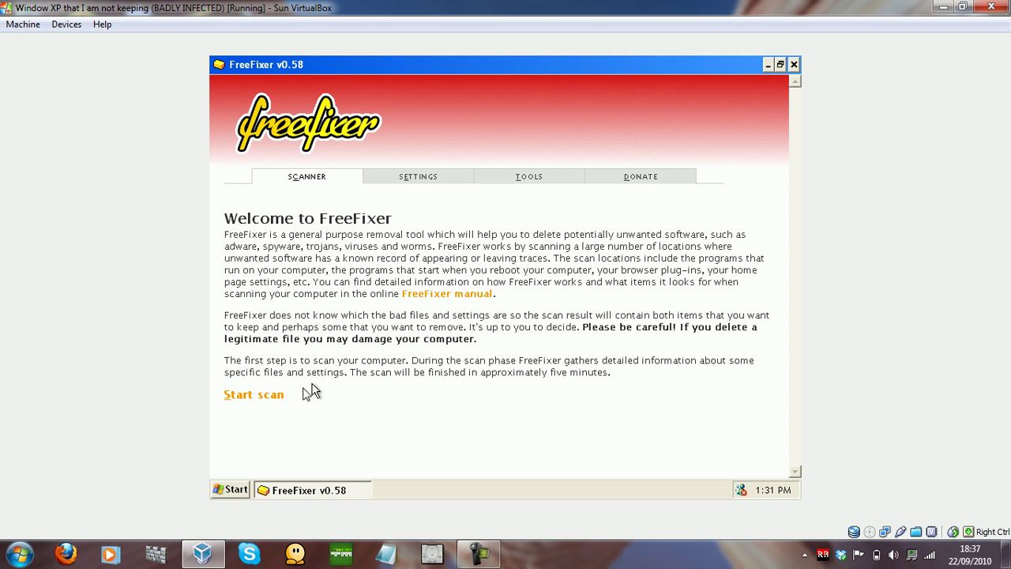
{"action": "left_click", "coordinate": [263, 394]}
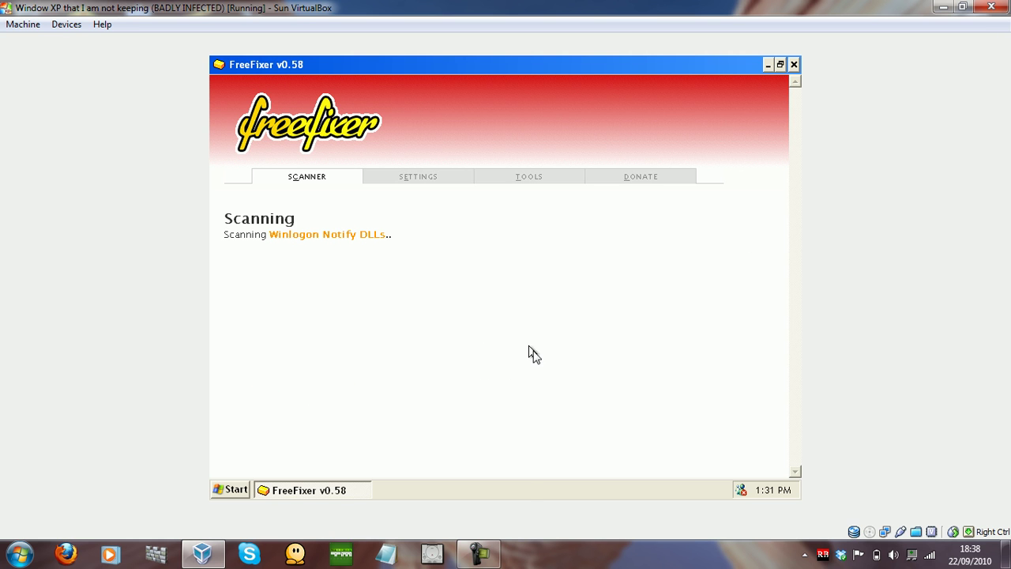
Step: After the scan completes, mark the Winlogon Shell entry pointing to PCenter\sp.exe for repair
{"action": "left_click", "coordinate": [479, 552]}
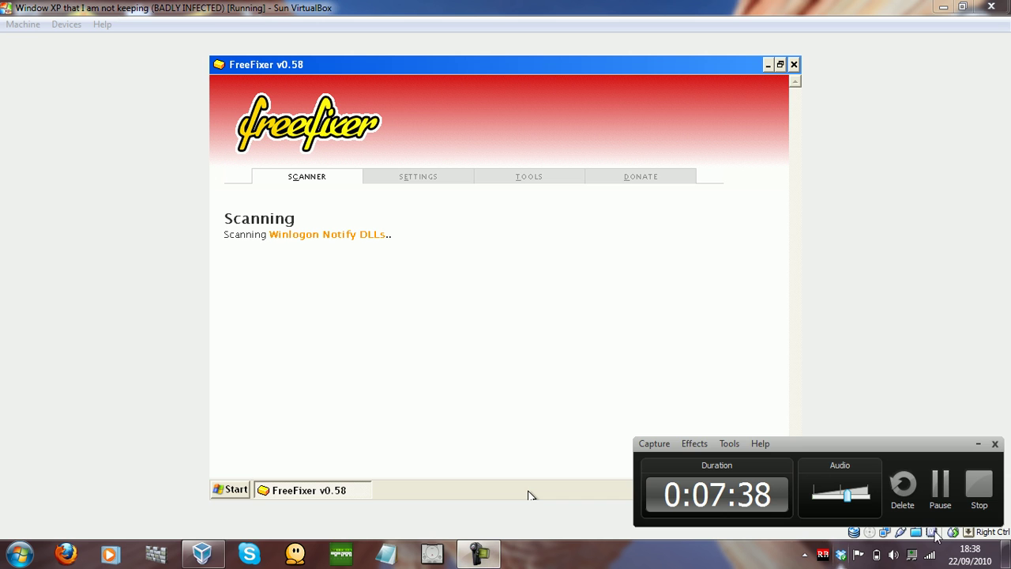
{"action": "left_click", "coordinate": [940, 493]}
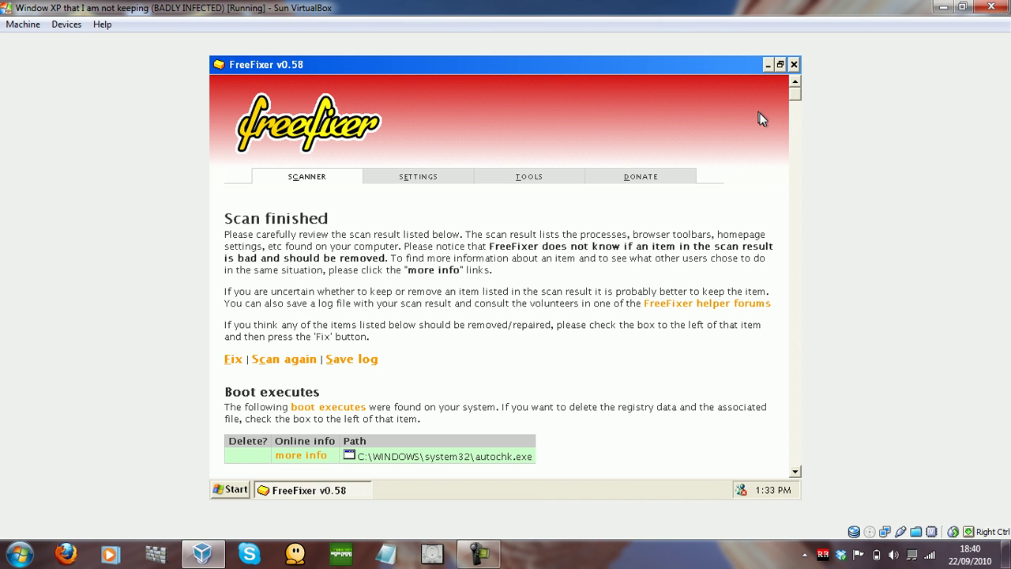
{"action": "left_click_drag", "start_coordinate": [796, 99], "coordinate": [796, 106]}
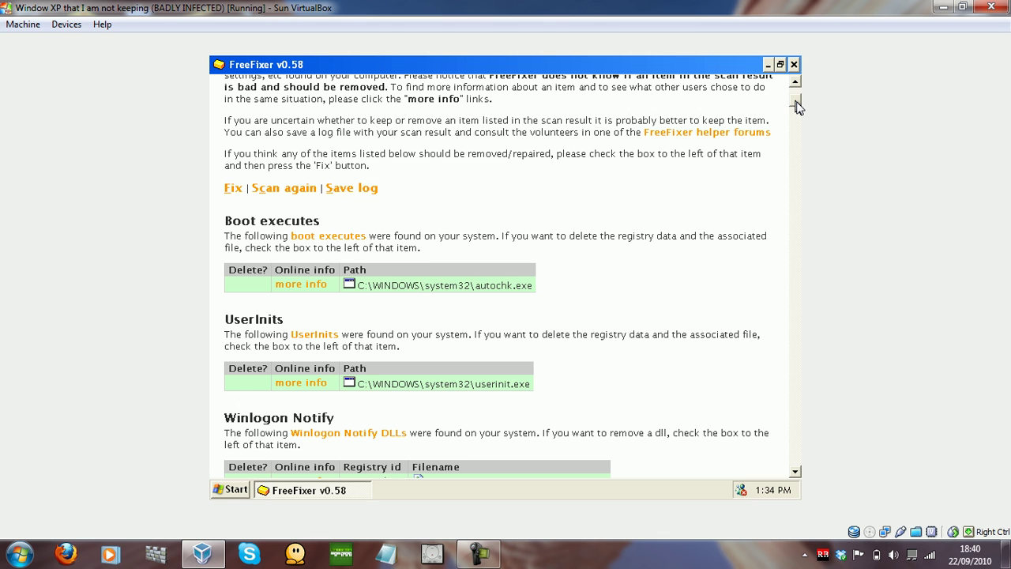
{"action": "left_click_drag", "start_coordinate": [796, 105], "coordinate": [796, 130]}
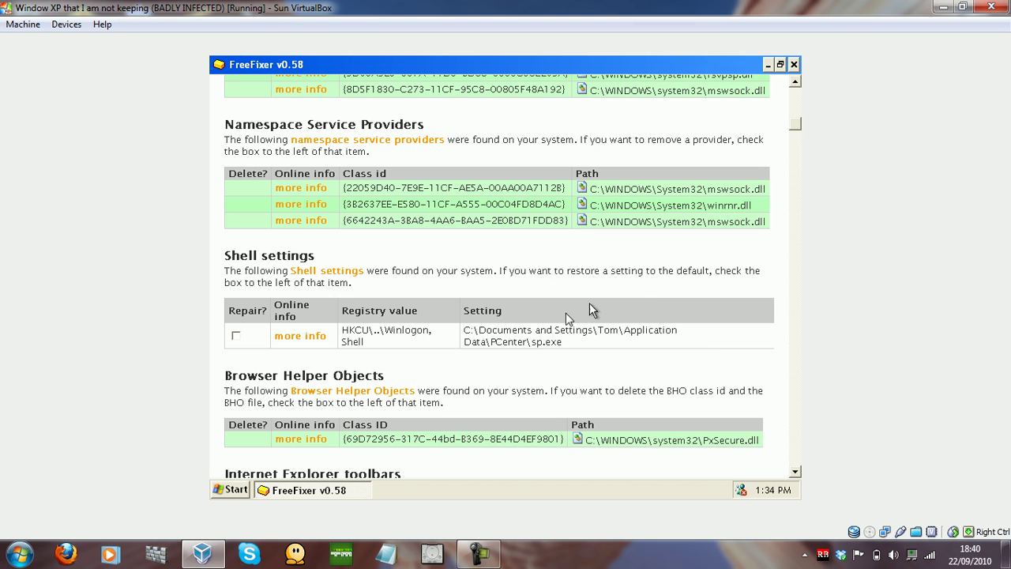
{"action": "left_click", "coordinate": [235, 335]}
Step: Mark the prevxprevx, TRIEDITComponent, sqloledbData, RunServices Prevxprevx and icwconn1Operating startups for deletion
{"action": "mouse_move", "coordinate": [798, 129]}
{"action": "left_mouse_down"}
{"action": "mouse_move", "coordinate": [794, 117]}
{"action": "mouse_move", "coordinate": [798, 139]}
{"action": "left_mouse_up"}
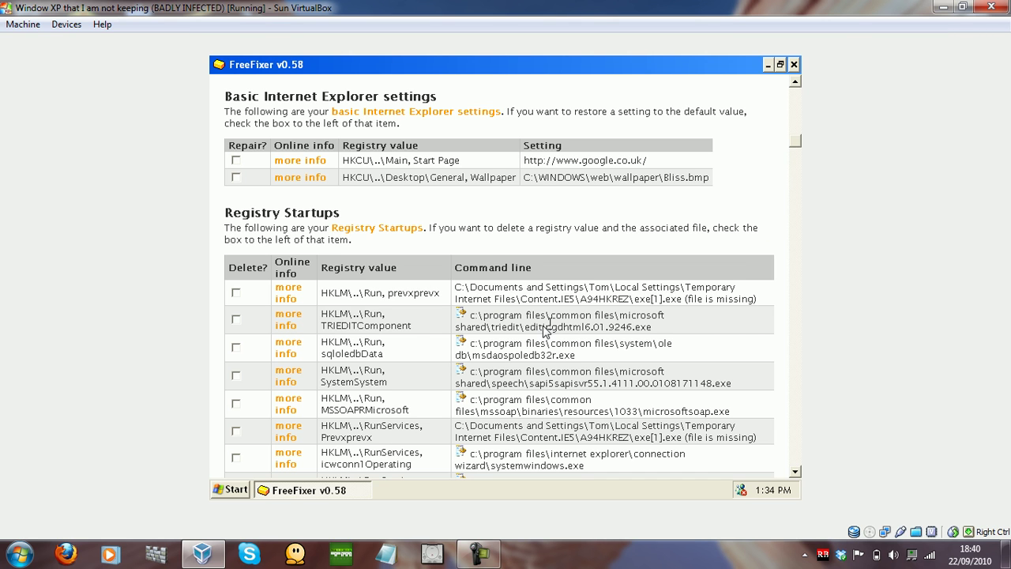
{"action": "left_click", "coordinate": [235, 293]}
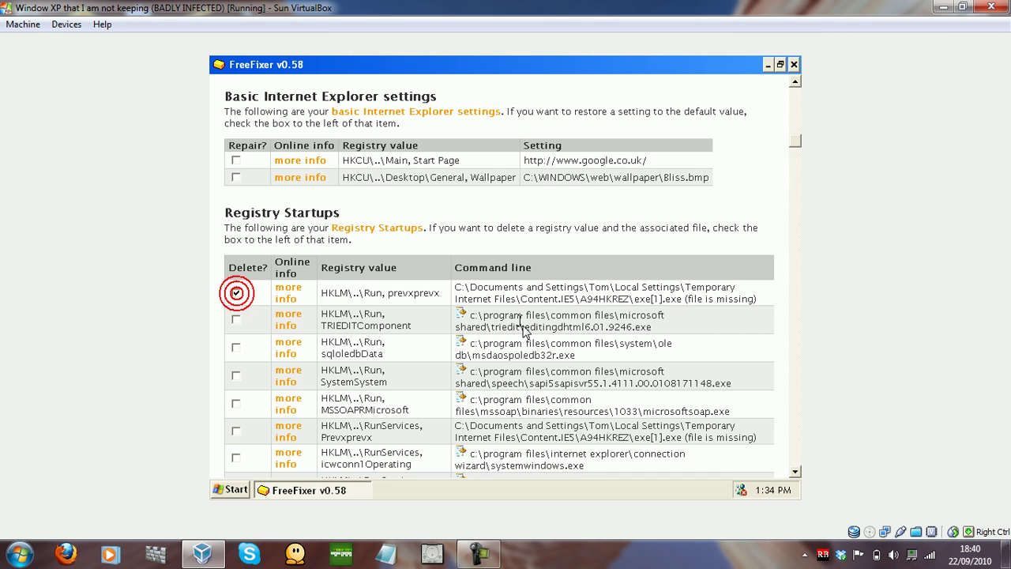
{"action": "left_click", "coordinate": [236, 320]}
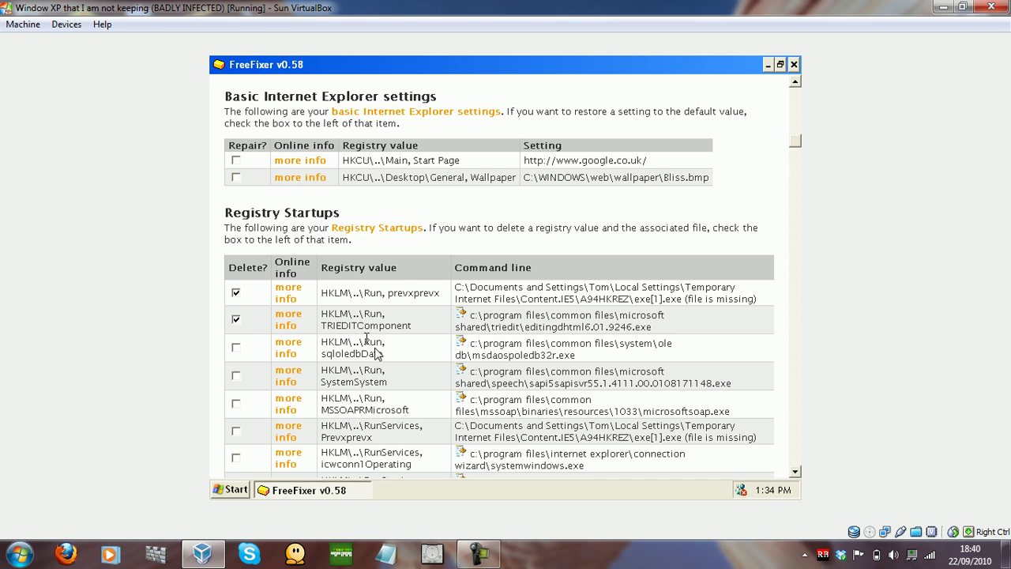
{"action": "left_click", "coordinate": [237, 349]}
{"action": "left_click", "coordinate": [236, 431]}
{"action": "left_click", "coordinate": [237, 458]}
Step: Mark the ap.exe, liak.exe, urfa.exe, 4sp3n7uwt5o4, Desktop Security and SecurityCenter startups for deletion
{"action": "left_click_drag", "start_coordinate": [794, 151], "coordinate": [794, 154]}
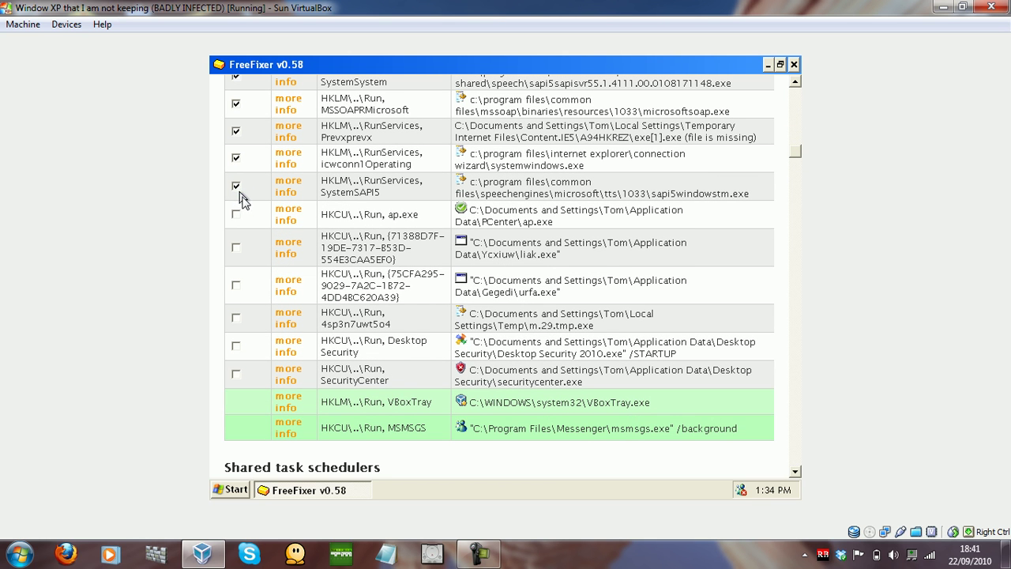
{"action": "left_click", "coordinate": [236, 216]}
{"action": "left_click", "coordinate": [236, 248]}
{"action": "left_click", "coordinate": [241, 289]}
{"action": "left_click", "coordinate": [237, 318]}
{"action": "left_click", "coordinate": [237, 348]}
{"action": "left_click", "coordinate": [236, 374]}
Step: Mark eephilpe, kjdh_gf_jjdhgd, lorsk, hodeme, backd-efq and ppddfcfux.exe for deletion
{"action": "left_click_drag", "start_coordinate": [796, 155], "coordinate": [817, 450]}
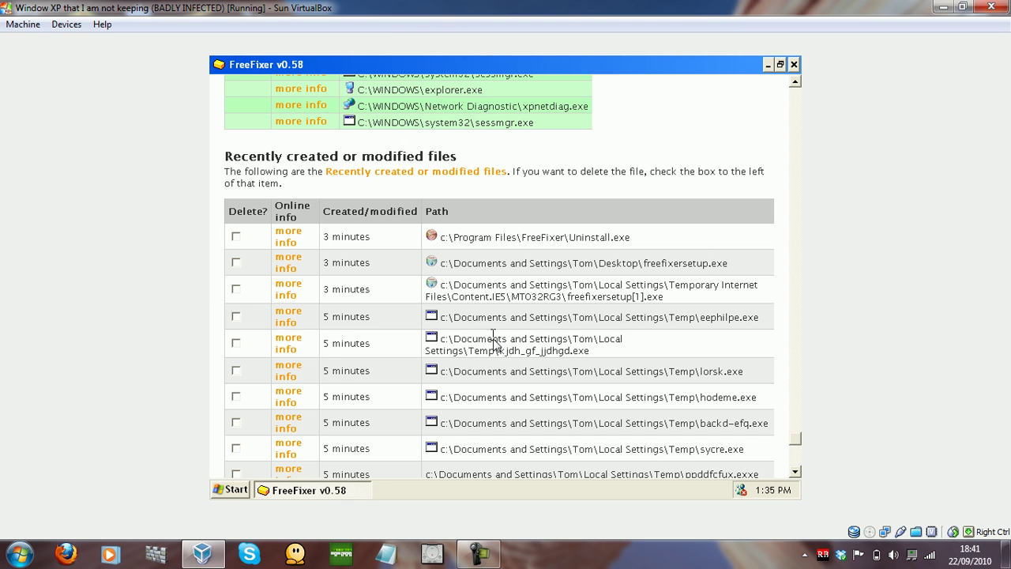
{"action": "left_click", "coordinate": [235, 316]}
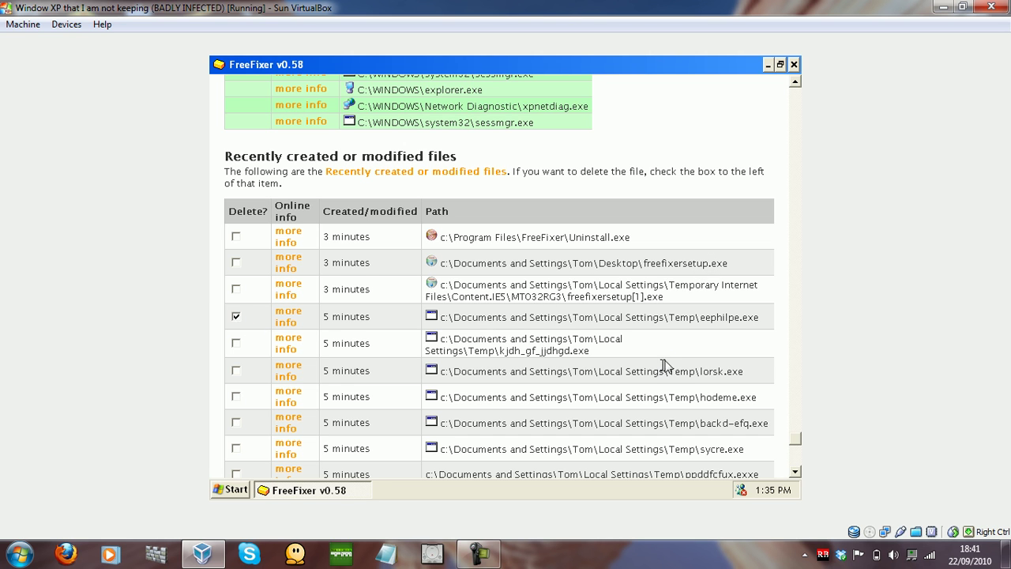
{"action": "left_click", "coordinate": [236, 345]}
{"action": "left_click", "coordinate": [236, 371]}
{"action": "left_click", "coordinate": [236, 397]}
{"action": "left_click", "coordinate": [237, 425]}
{"action": "left_click", "coordinate": [235, 474]}
Step: Mark eelnvd13, wrcud12, gedx_ae09, jdhellwo3, 17dkf, dd10x10, qwedvor and dc_3.exe for deletion
{"action": "left_click_drag", "start_coordinate": [795, 446], "coordinate": [794, 451]}
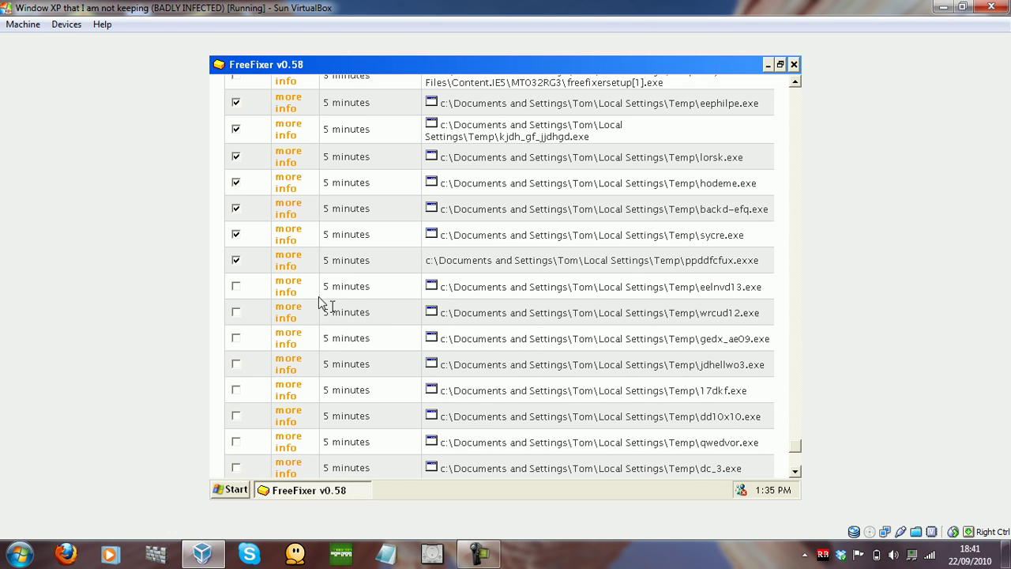
{"action": "left_click", "coordinate": [236, 286]}
{"action": "left_click", "coordinate": [235, 312]}
{"action": "left_click", "coordinate": [235, 338]}
{"action": "left_click", "coordinate": [235, 365]}
{"action": "left_click", "coordinate": [236, 390]}
{"action": "left_click", "coordinate": [236, 417]}
{"action": "left_click", "coordinate": [236, 442]}
{"action": "left_click", "coordinate": [236, 468]}
Step: Mark lols, 472a10e2ebxd9, winlogoff, jkfuckfu and securityhelper.exe for deletion
{"action": "left_click_drag", "start_coordinate": [794, 445], "coordinate": [796, 461]}
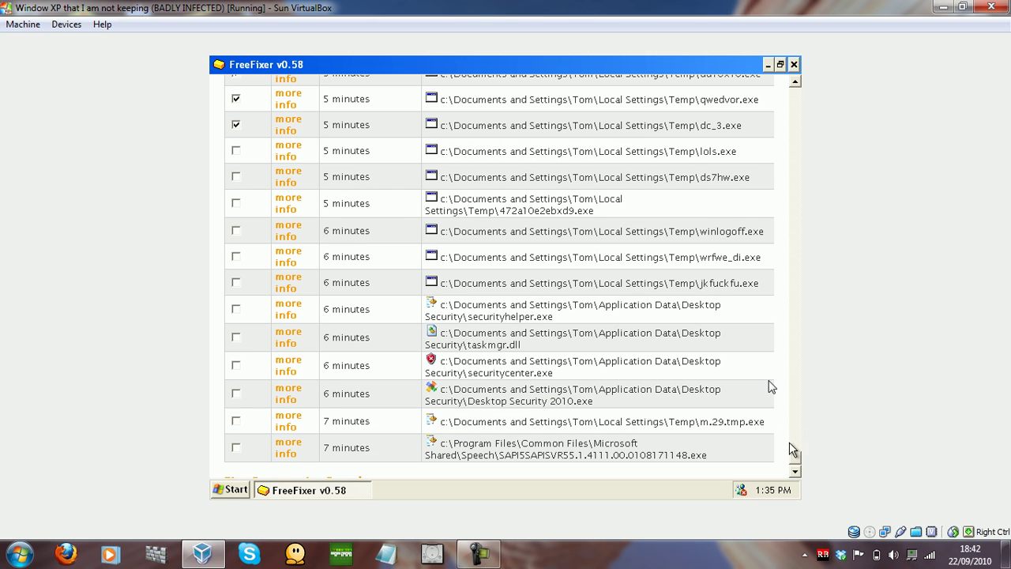
{"action": "left_click", "coordinate": [235, 150]}
{"action": "left_click", "coordinate": [235, 202]}
{"action": "left_click", "coordinate": [236, 231]}
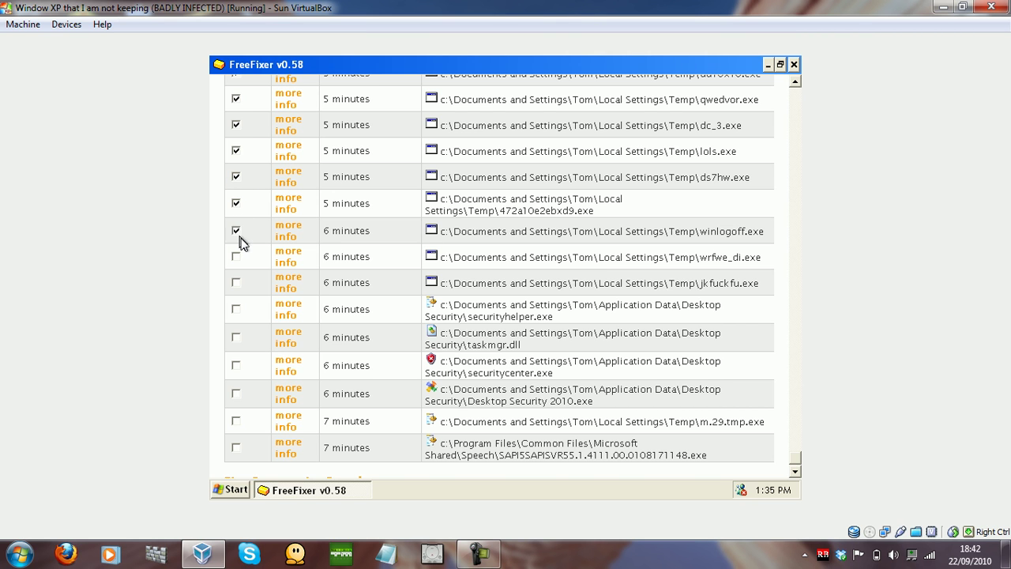
{"action": "left_click", "coordinate": [237, 280]}
{"action": "left_click", "coordinate": [238, 310]}
Step: Mark taskmgr.dll, Desktop Security 2010.exe, m.29.tmp.exe and the SAPI5SAPISVR55 file for deletion
{"action": "left_click", "coordinate": [235, 338]}
{"action": "left_click", "coordinate": [235, 394]}
{"action": "left_click", "coordinate": [235, 420]}
{"action": "left_click", "coordinate": [235, 447]}
{"action": "left_click", "coordinate": [795, 469]}
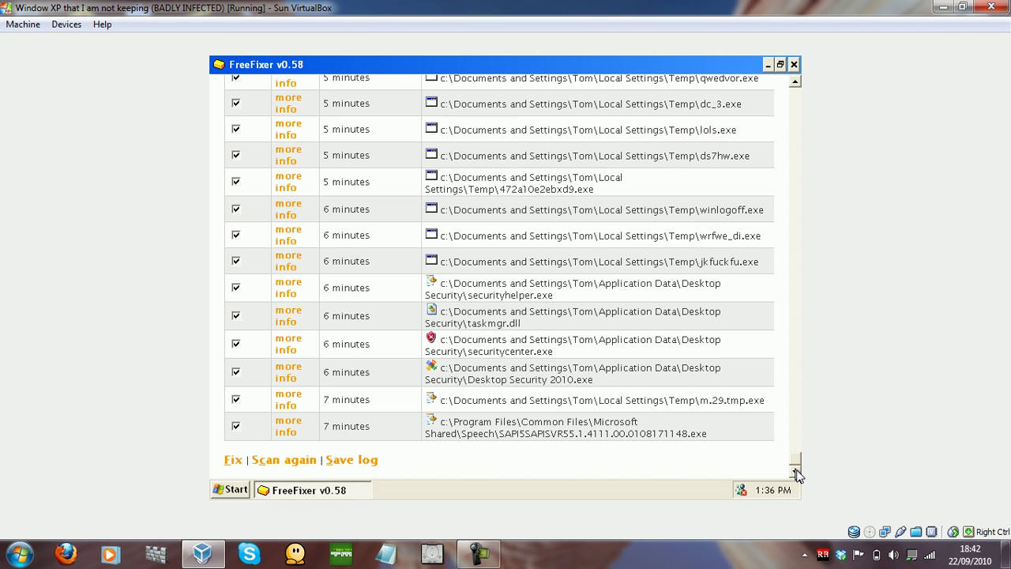
{"action": "left_click_drag", "start_coordinate": [795, 465], "coordinate": [794, 89]}
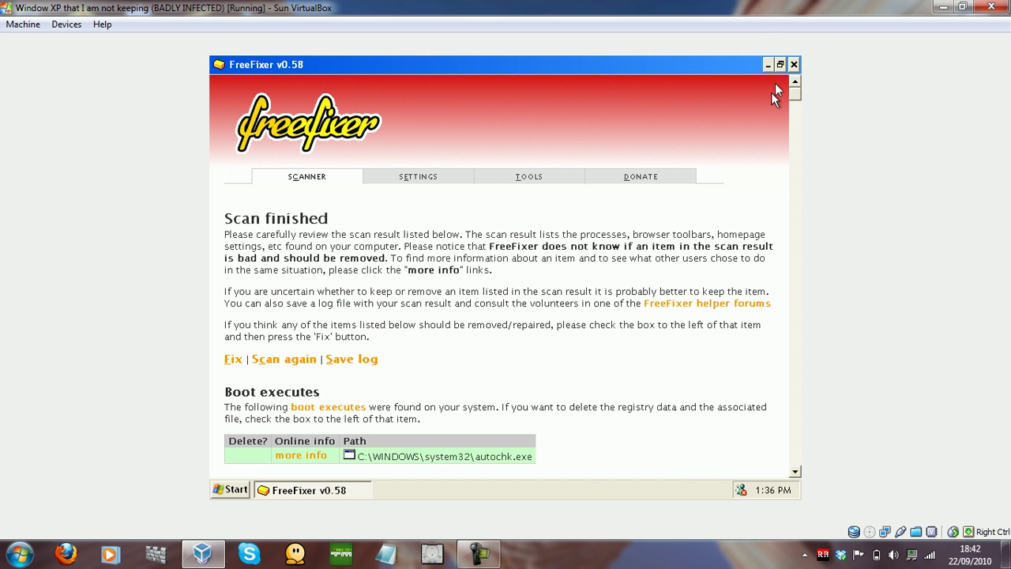
Step: Save the FreeFixer scan log as freefixer-log.txt on the Desktop
{"action": "mouse_move", "coordinate": [800, 89]}
{"action": "left_mouse_down"}
{"action": "mouse_move", "coordinate": [786, 286]}
{"action": "mouse_move", "coordinate": [789, 84]}
{"action": "left_mouse_up"}
{"action": "left_click", "coordinate": [336, 360]}
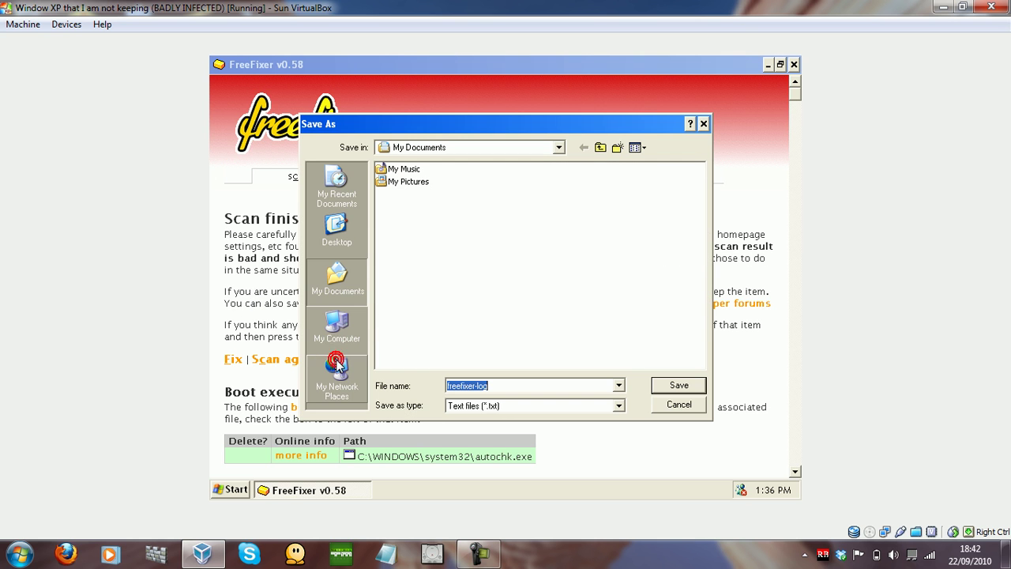
{"action": "left_click", "coordinate": [337, 229]}
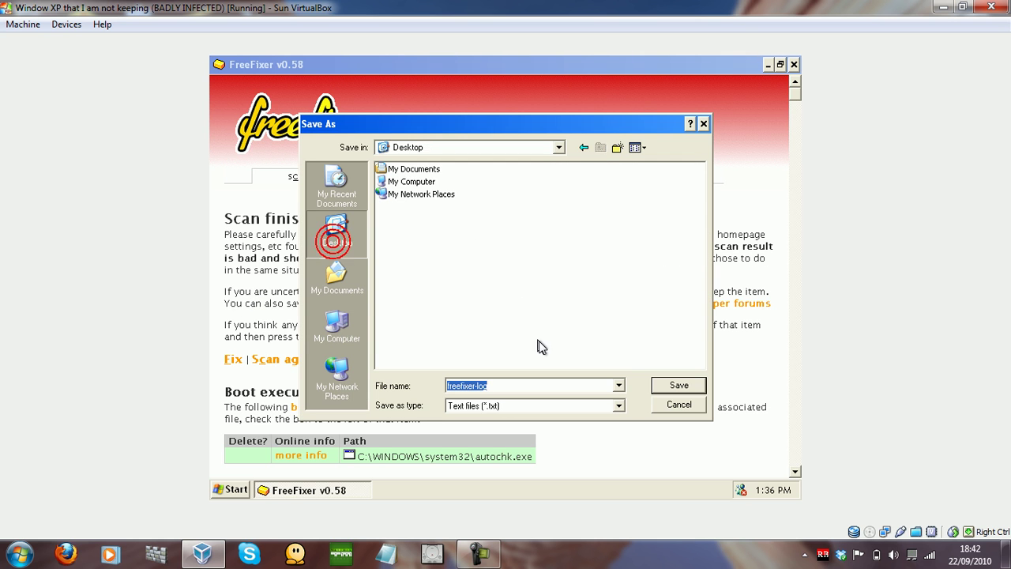
{"action": "left_click", "coordinate": [672, 386]}
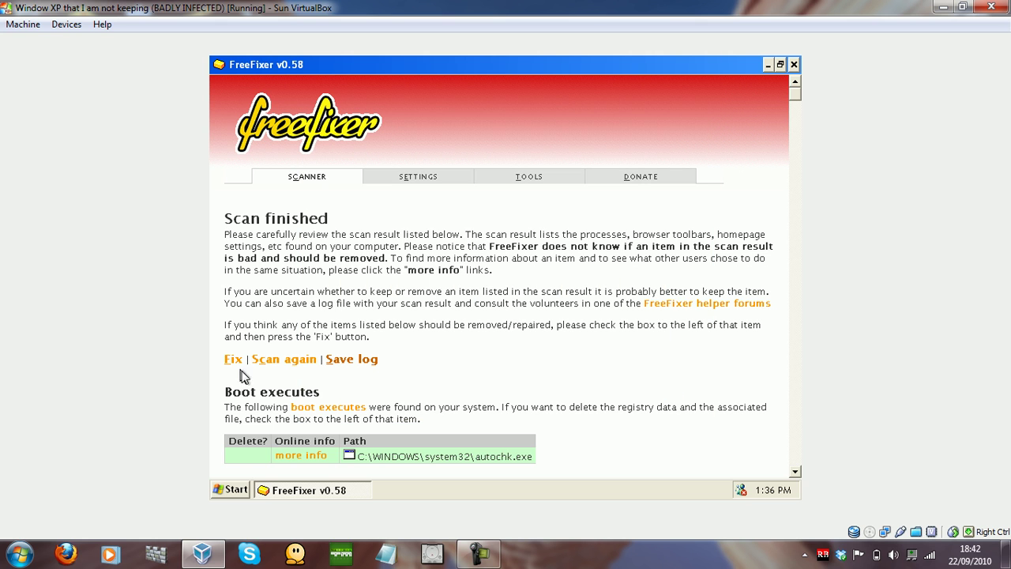
Step: Run Fix on all marked items and confirm Delete/Repair in the confirmation dialog
{"action": "mouse_move", "coordinate": [792, 105]}
{"action": "left_mouse_down"}
{"action": "mouse_move", "coordinate": [795, 153]}
{"action": "mouse_move", "coordinate": [797, 109]}
{"action": "left_mouse_up"}
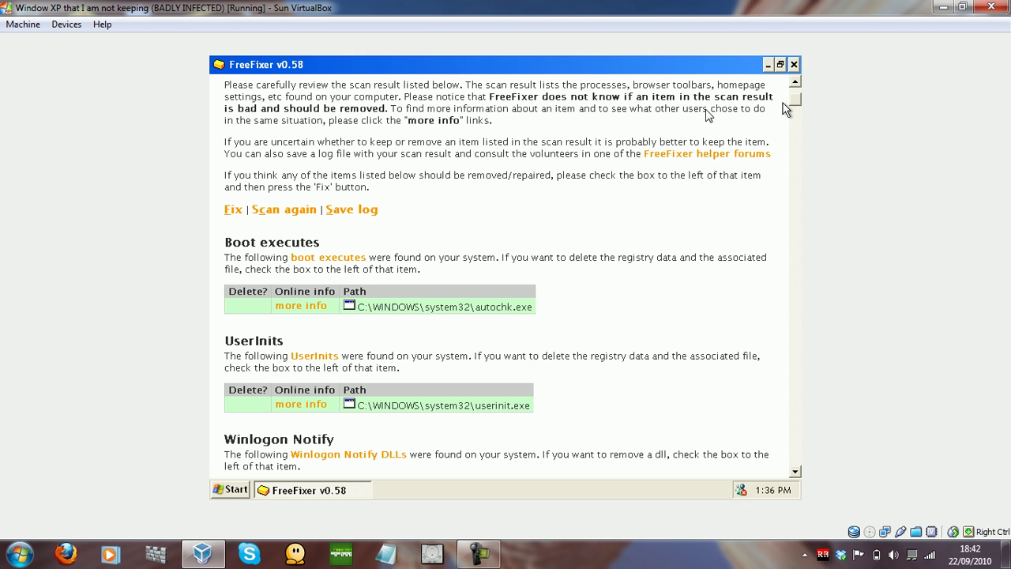
{"action": "left_click", "coordinate": [231, 212]}
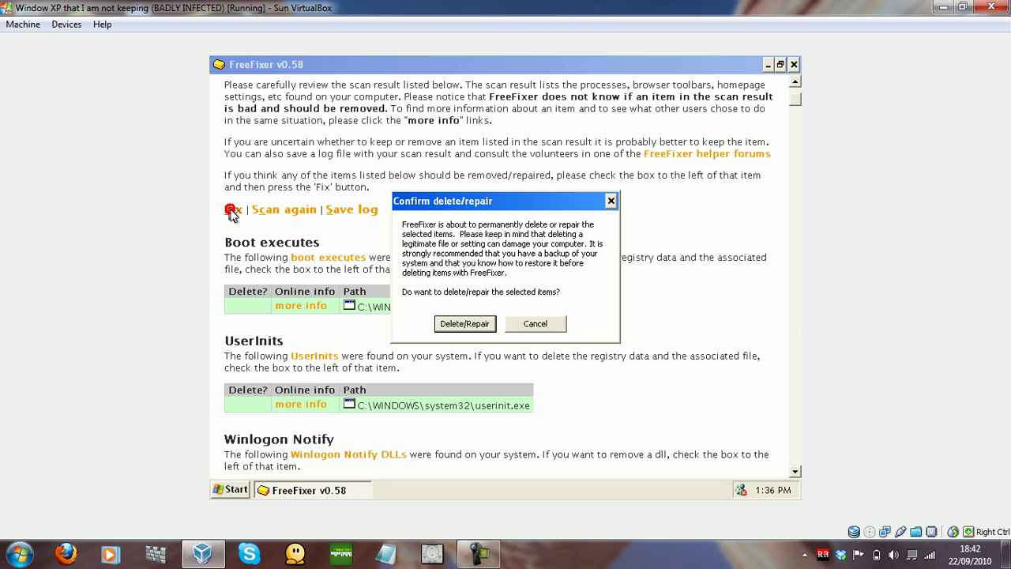
{"action": "left_click_drag", "start_coordinate": [446, 203], "coordinate": [462, 177]}
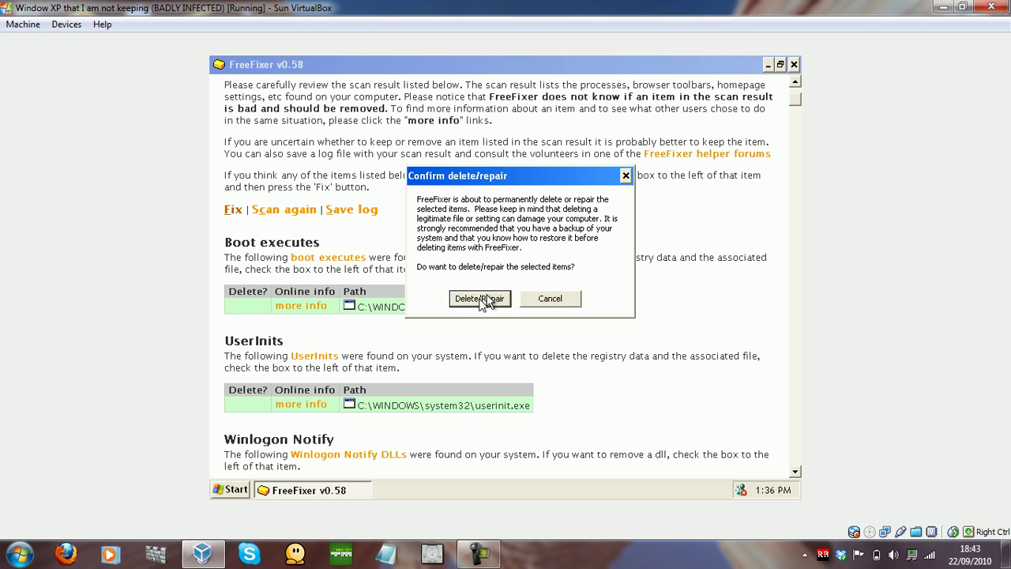
{"action": "left_click", "coordinate": [480, 298]}
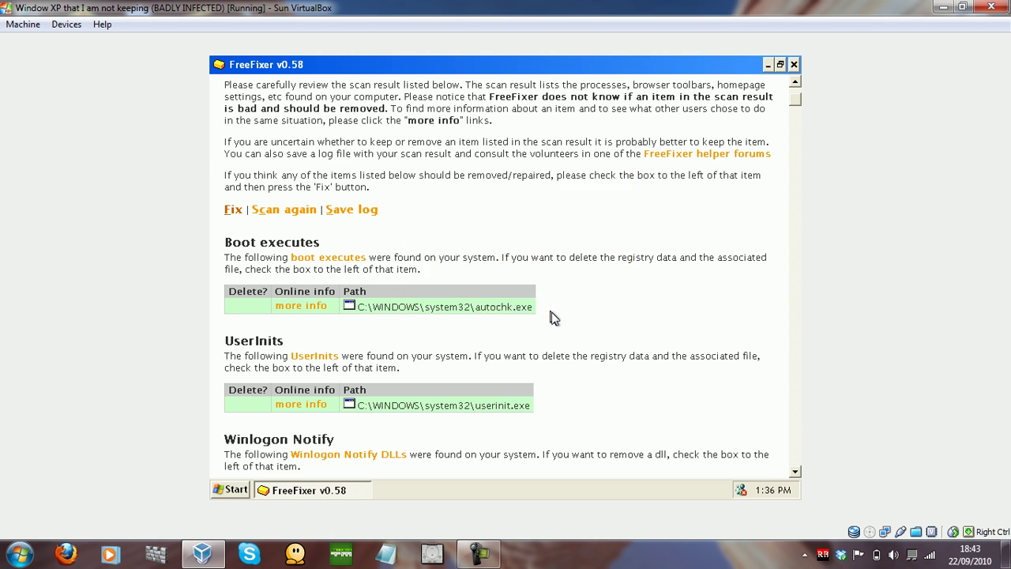